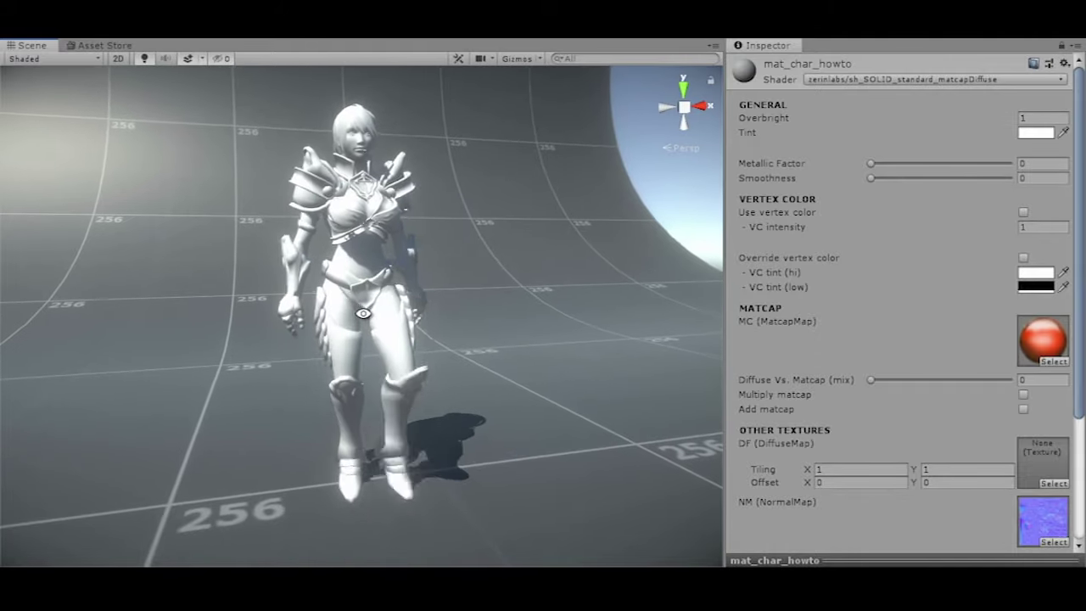
Orbit around the walking character and bring the Bump amount, Mask and AO contribution fields into view
mouse_move(377, 312)
left_mouse_down("alt")
mouse_move(379, 336)
mouse_move(204, 315)
mouse_move(157, 294)
mouse_move(438, 308)
left_mouse_up("alt")
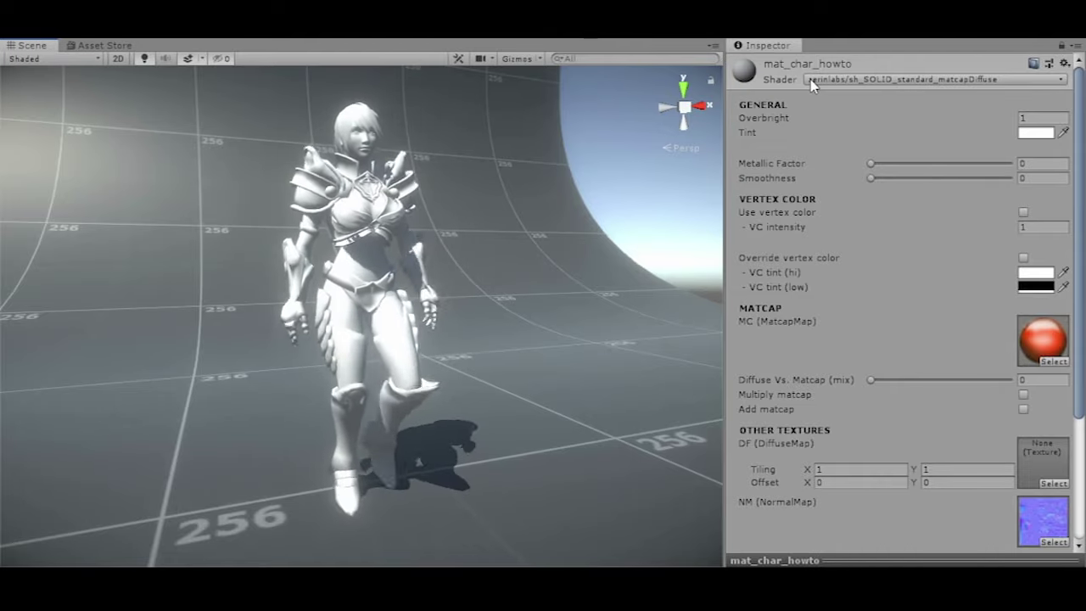
left_click_drag(1083, 93, 1080, 242)
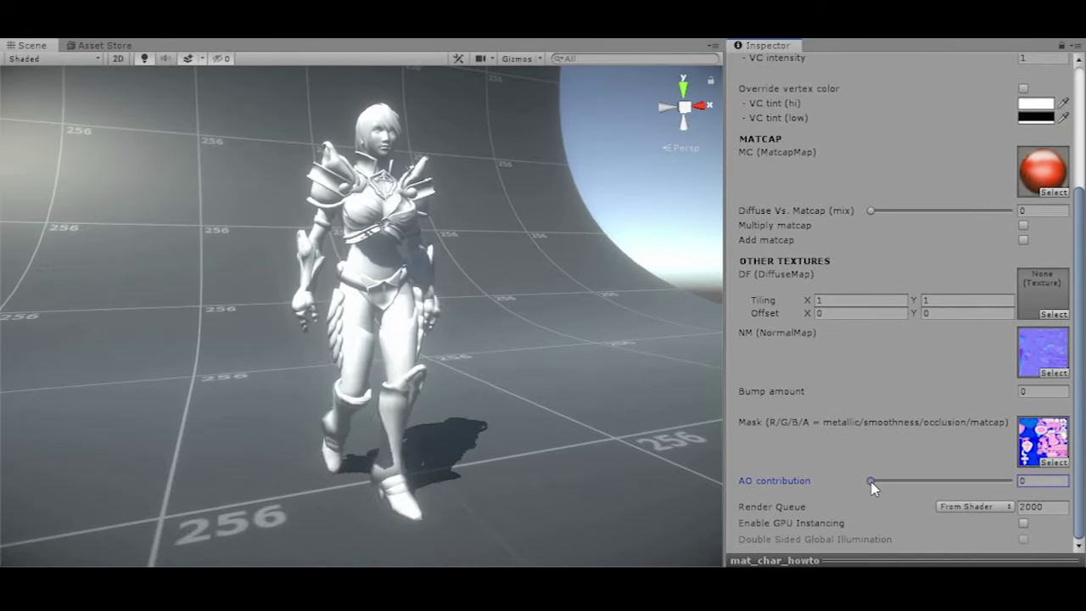
Set AO contribution and Bump amount to 1 to add occlusion and normal-map detail to the armor
left_click_drag(872, 480, 924, 479)
left_click(1031, 394)
type("1")
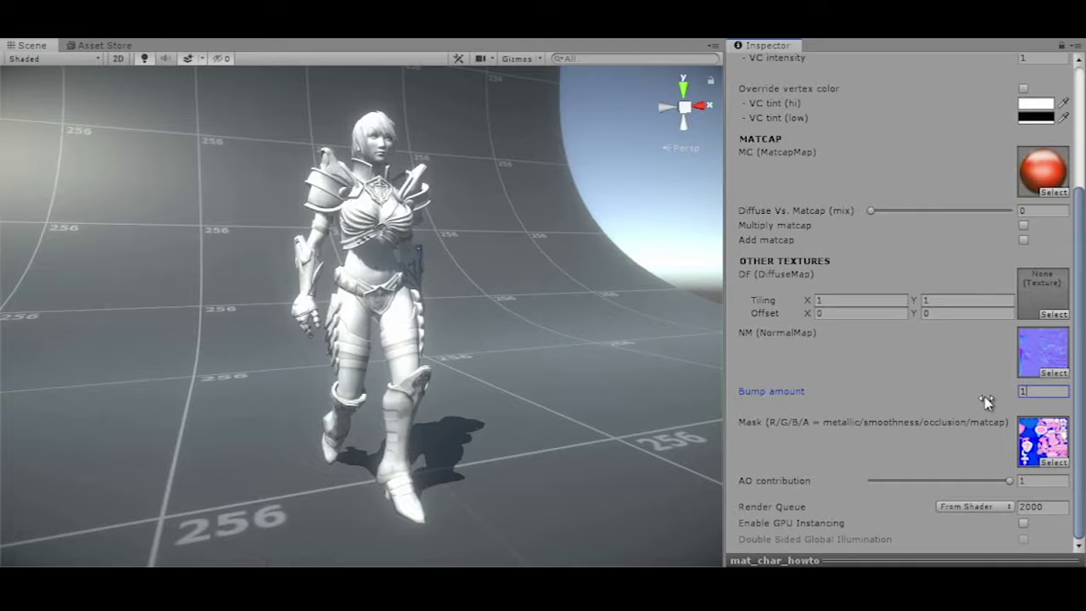
mouse_move(573, 267)
left_mouse_down("alt")
mouse_move(310, 310)
mouse_move(395, 325)
left_mouse_up("alt")
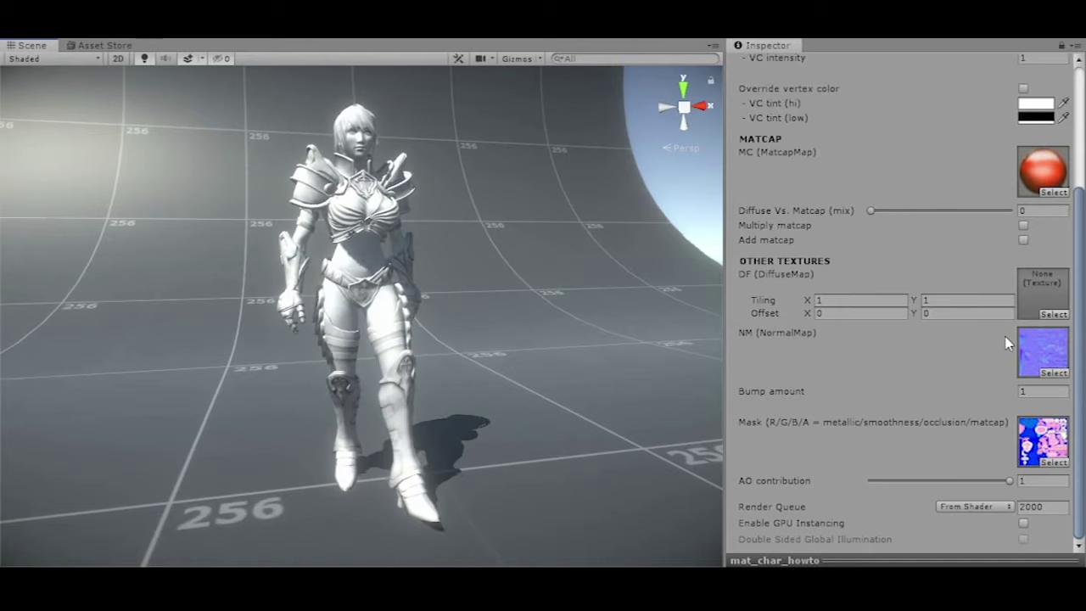
scroll(993, 343, "up", 5)
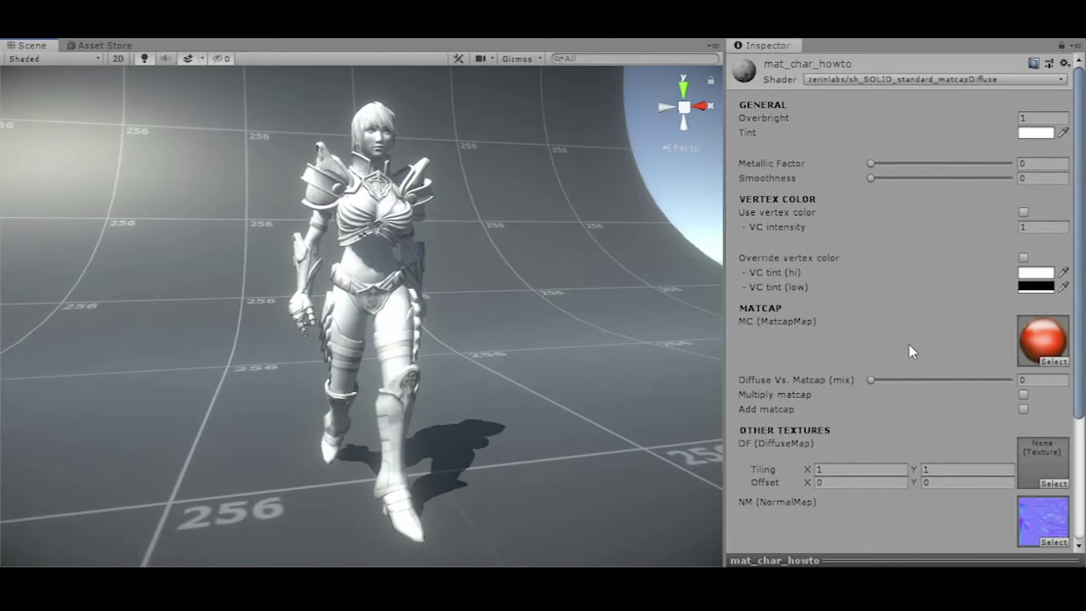
Blend Diffuse Vs. Matcap toward the matcap and choose t_fx_matcapDF_02b over t_fx_matcapDF_02
left_click_drag(871, 379, 970, 381)
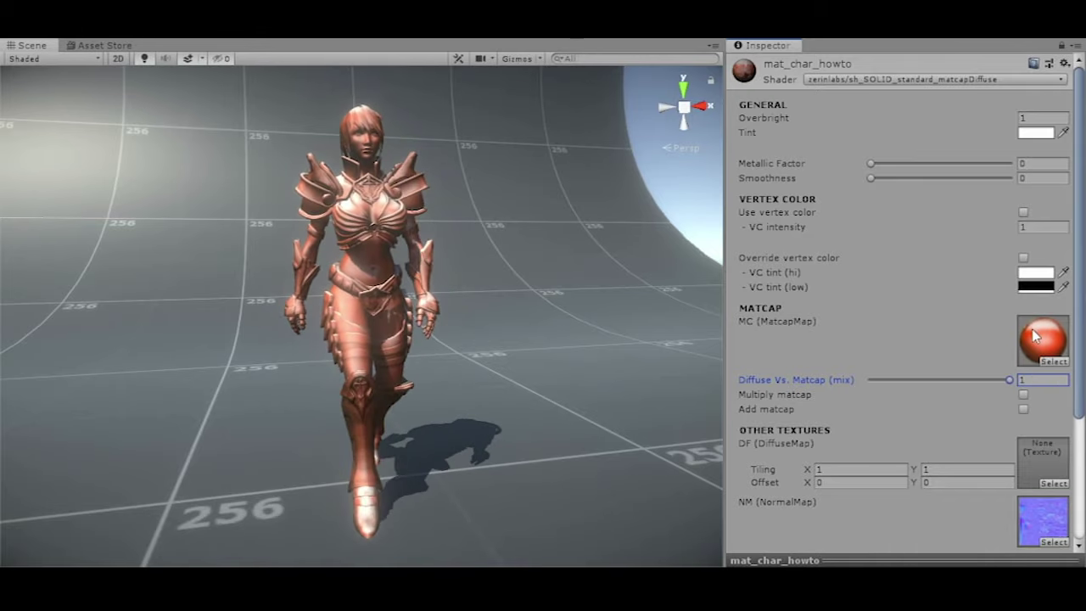
left_click(1052, 362)
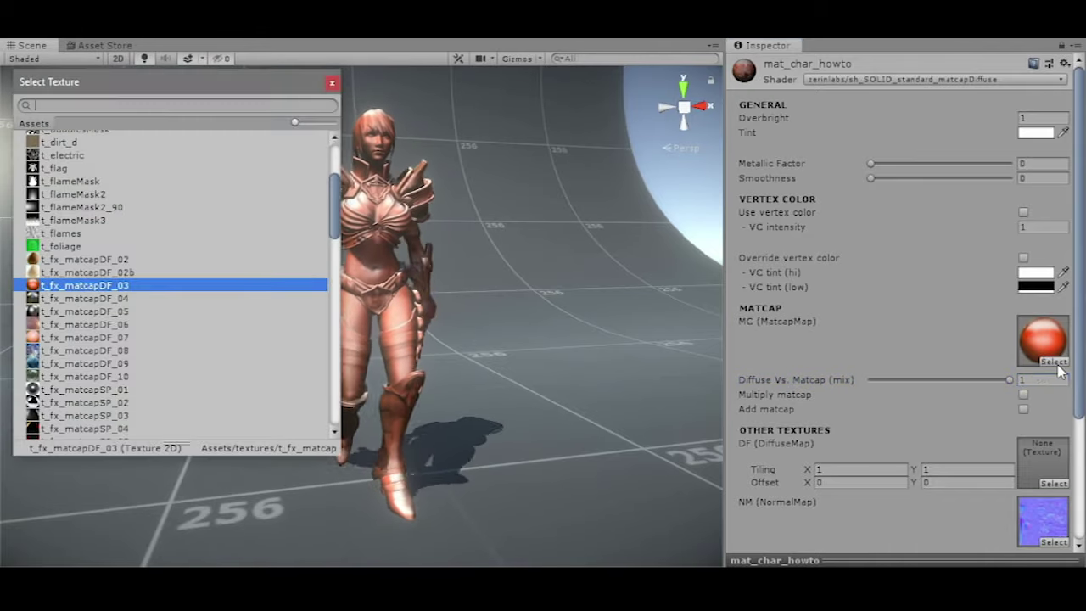
left_click(71, 271)
left_click(81, 260)
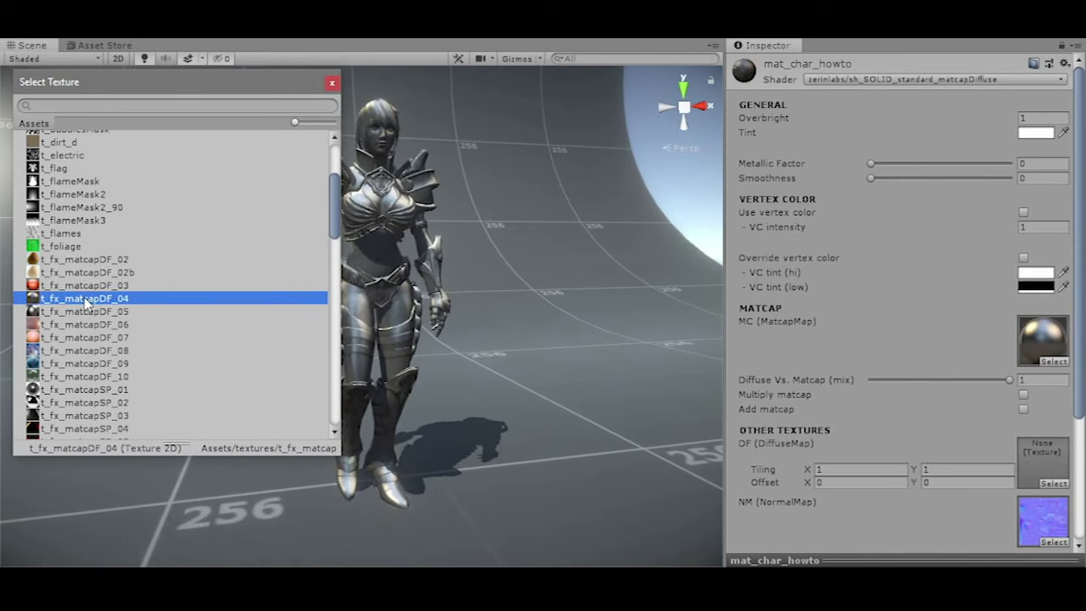
left_click(84, 273)
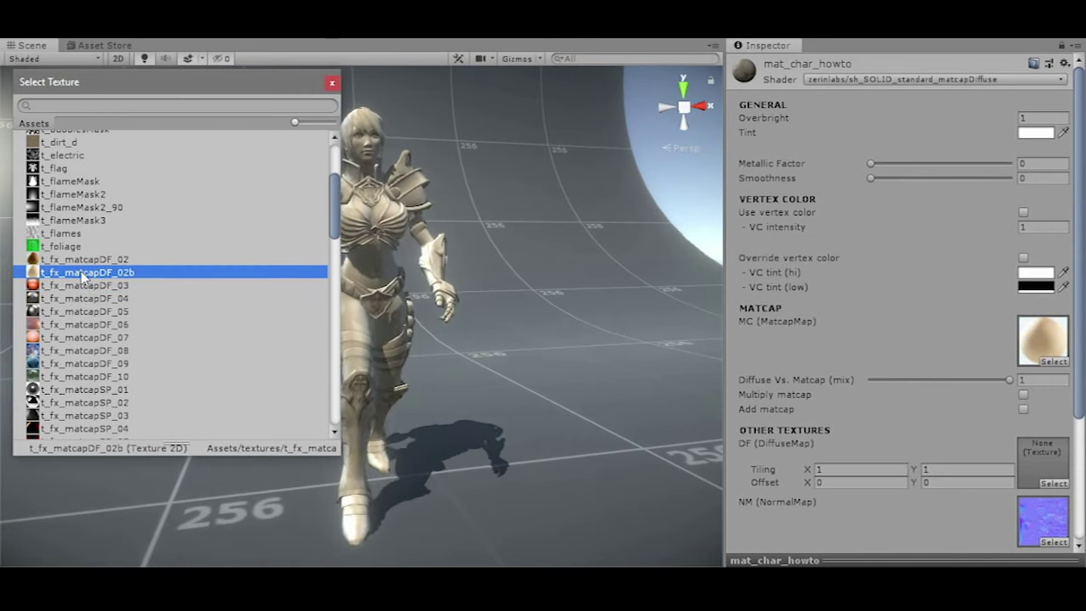
double_click(84, 273)
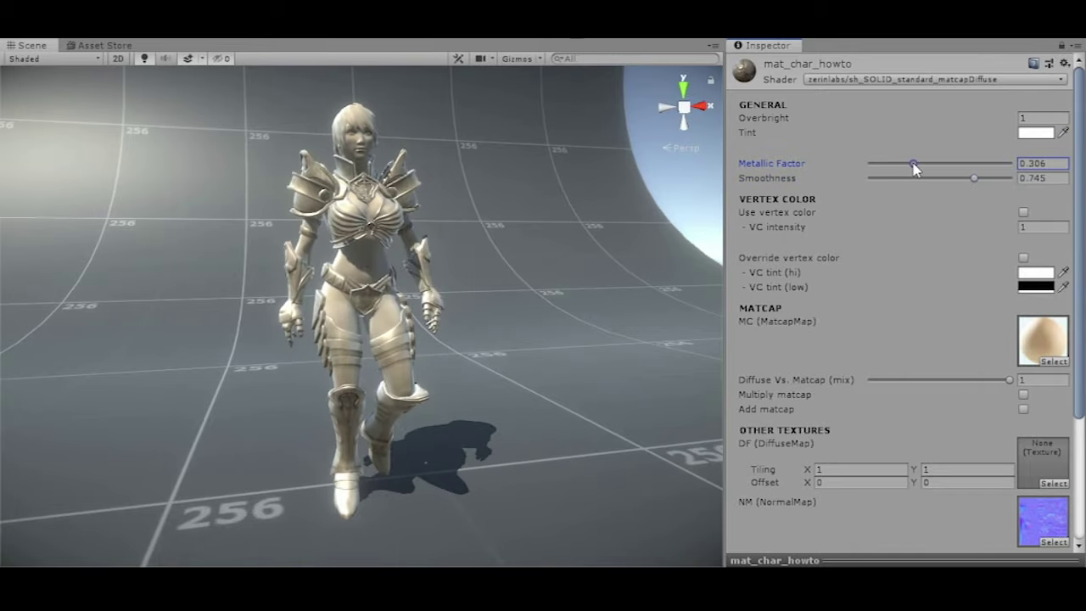
Set Metallic Factor 0.442 and Smoothness 0.62, then preview matcaps t_fx_matcapDF_04 through DF_09
left_click_drag(973, 180, 932, 164)
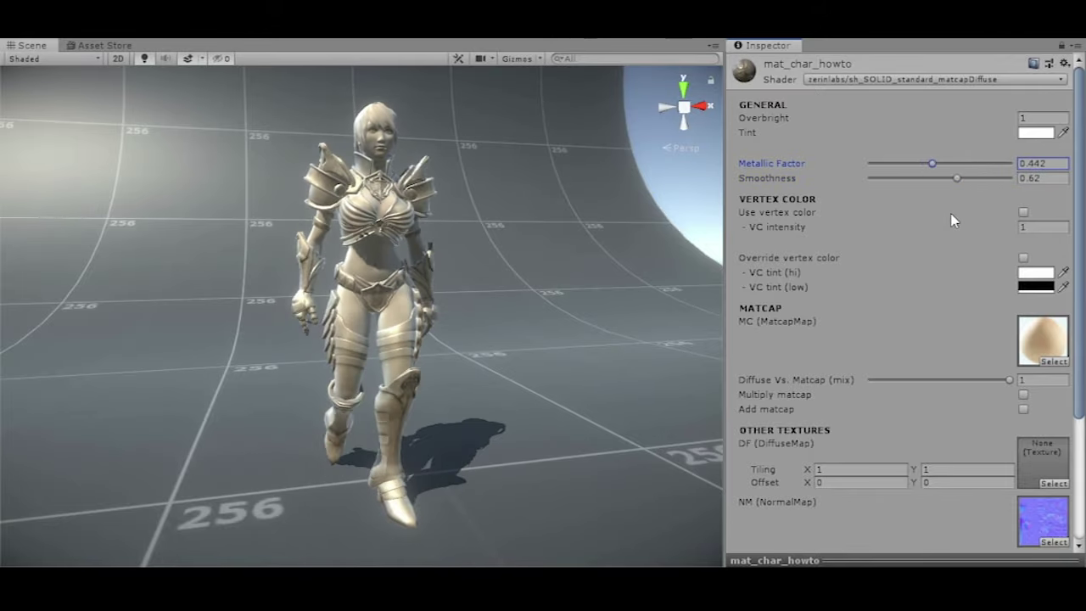
left_click(1054, 360)
left_click(73, 313)
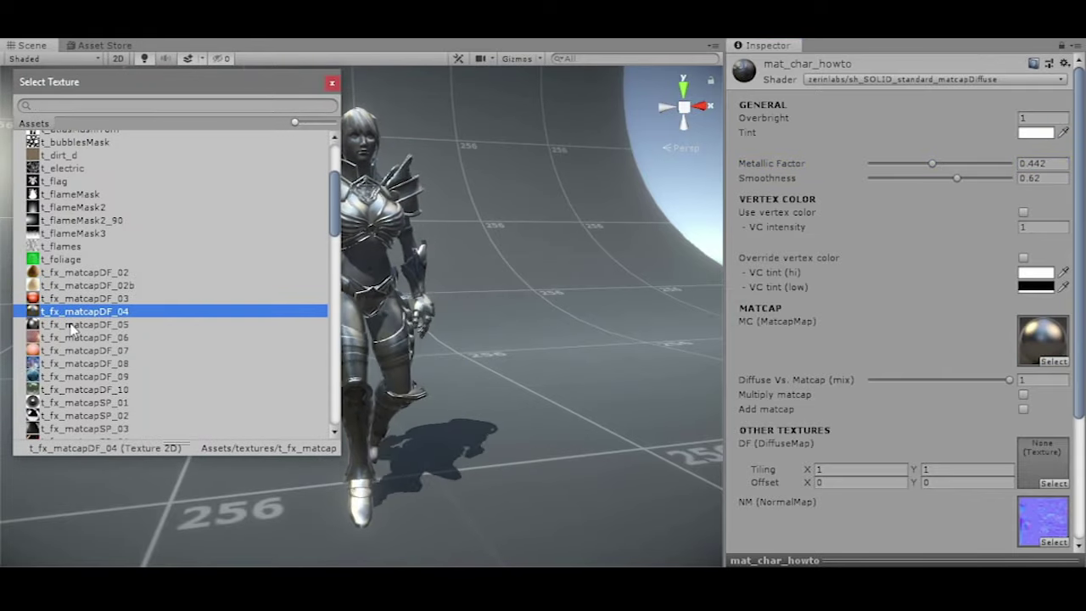
left_click(73, 325)
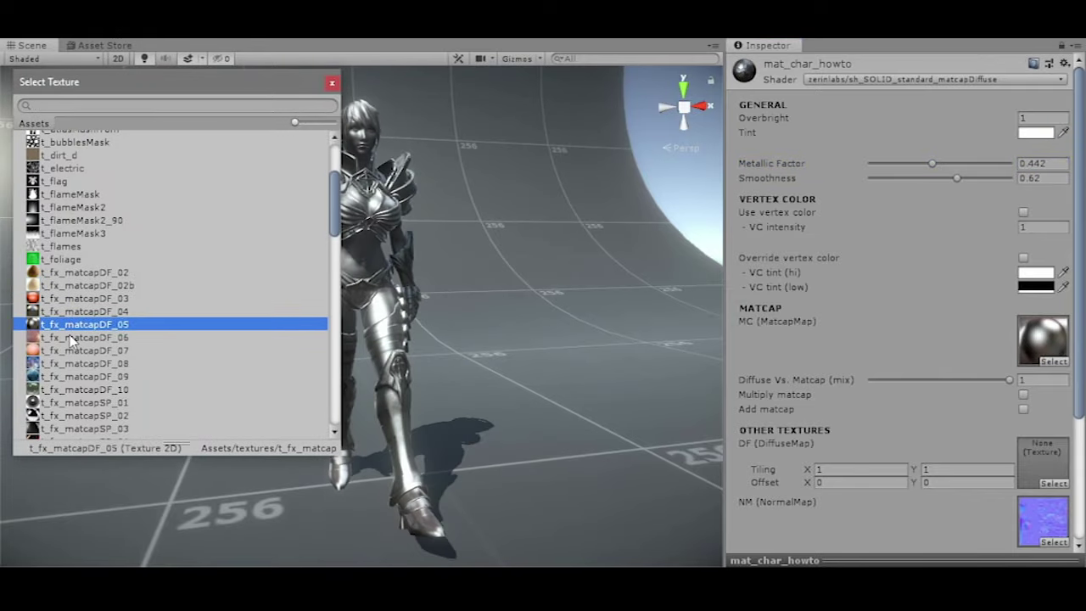
left_click(68, 338)
left_click(63, 364)
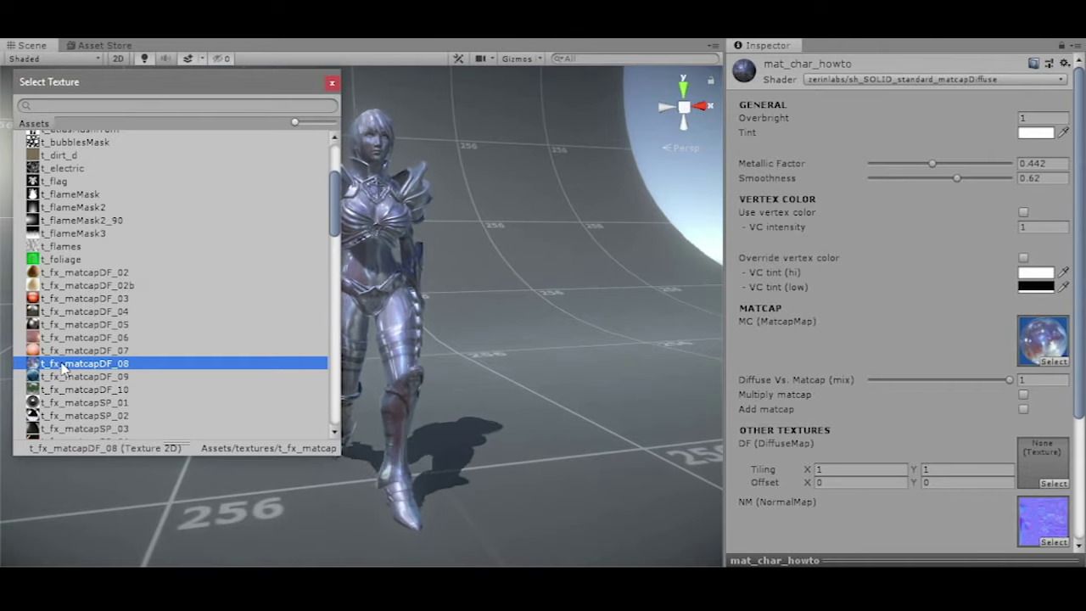
left_click(63, 377)
left_click(488, 354)
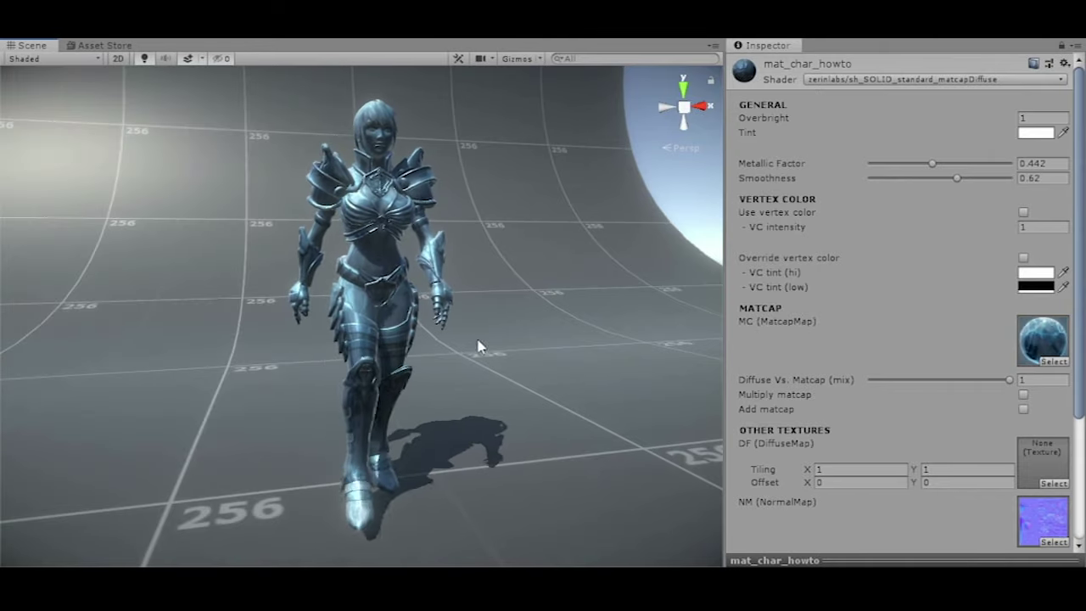
Switch the matcap to the greenish t_fx_matcapDF_10 and orbit to face the character
left_click(1045, 363)
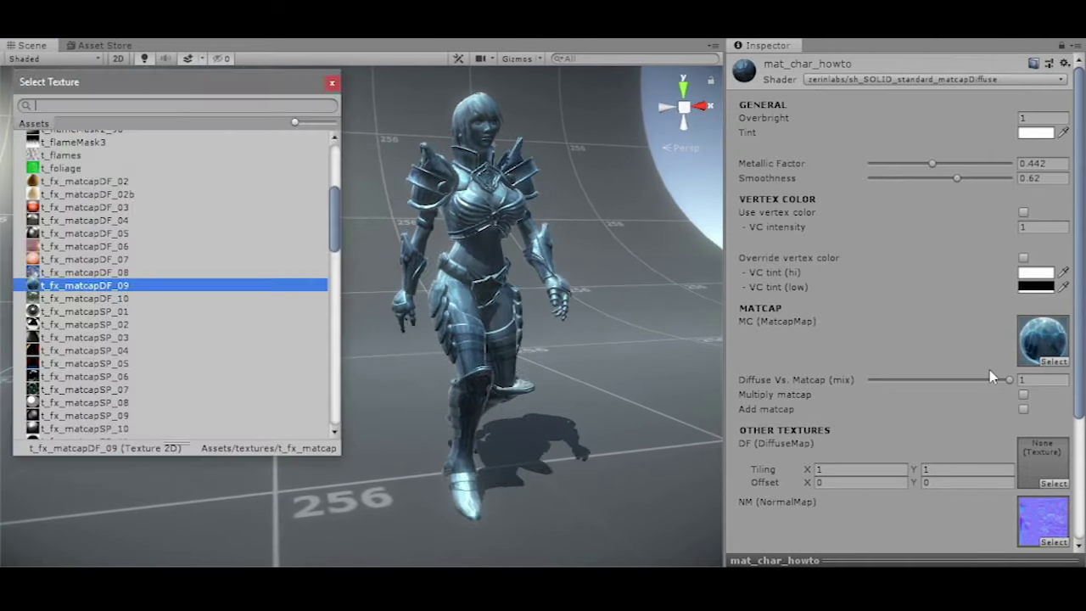
left_click(64, 299)
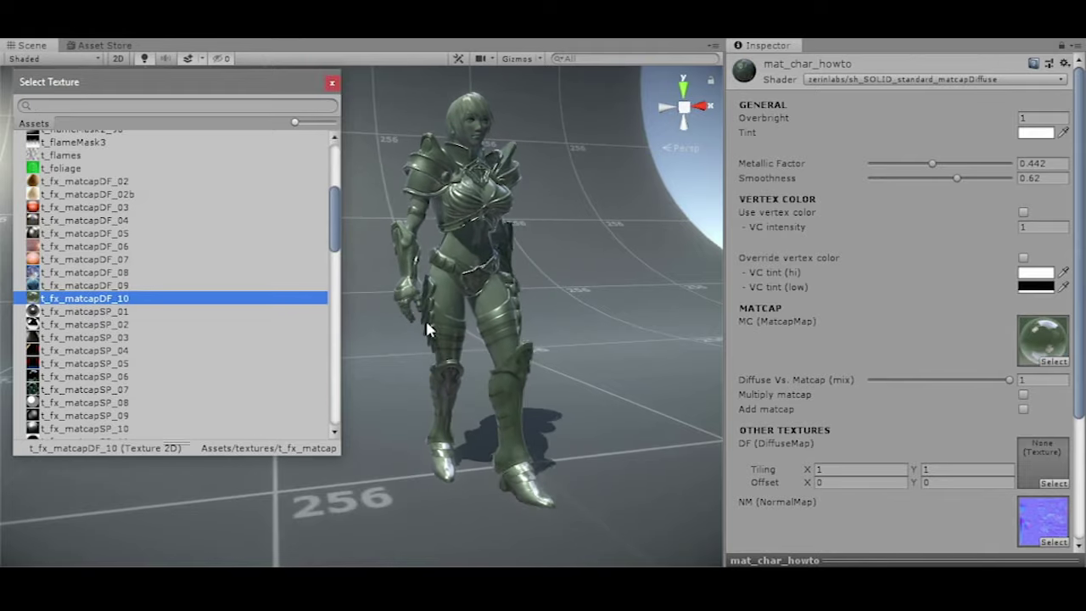
left_click(439, 359)
mouse_move(438, 359)
left_mouse_down("alt")
mouse_move(524, 335)
mouse_move(413, 345)
mouse_move(640, 364)
mouse_move(710, 339)
mouse_move(555, 303)
mouse_move(526, 315)
left_mouse_up("alt")
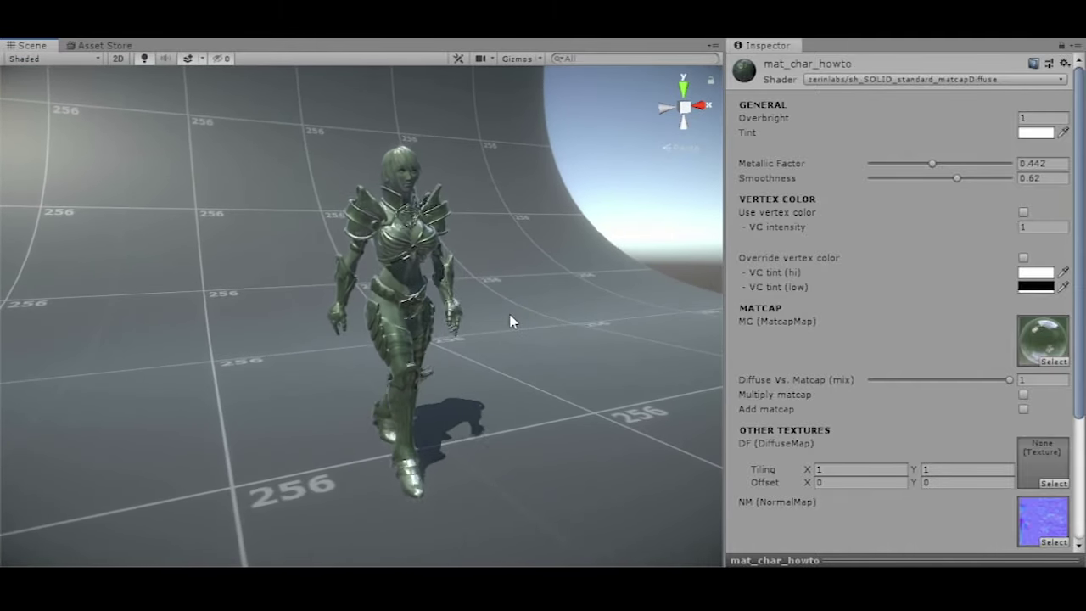
Assign maria_mask_armor as the mask texture after comparing it with maria_mask_skin
scroll(1043, 450, "down", 5)
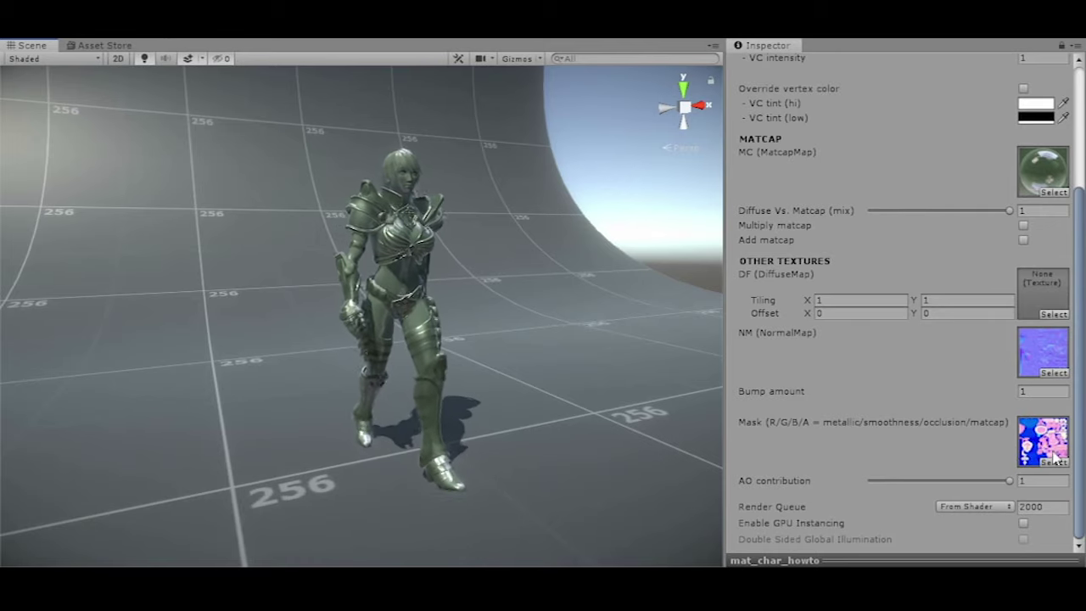
left_click(1054, 462)
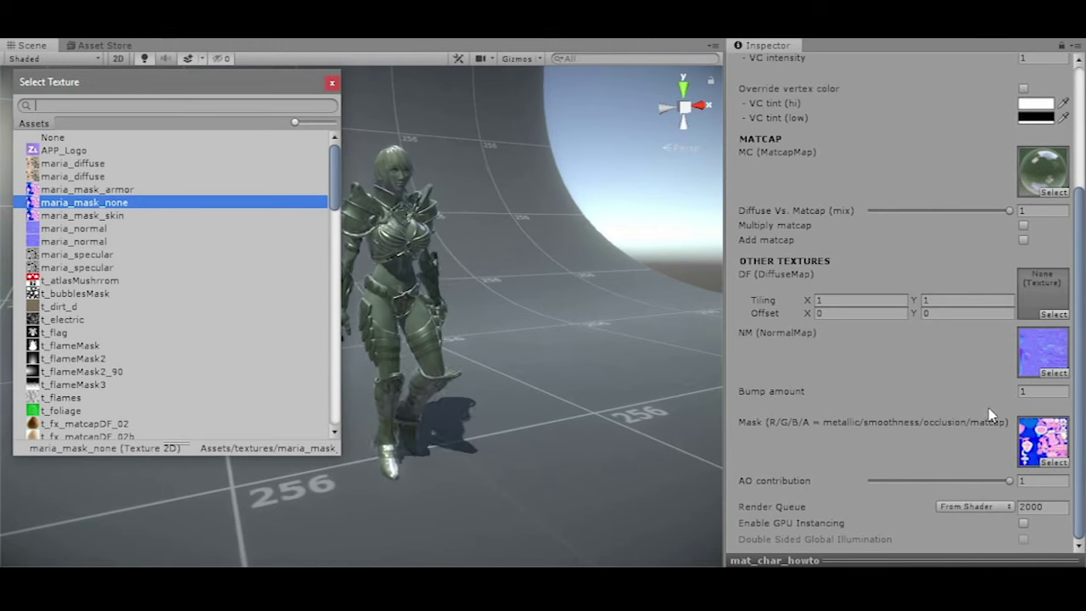
left_click(105, 216)
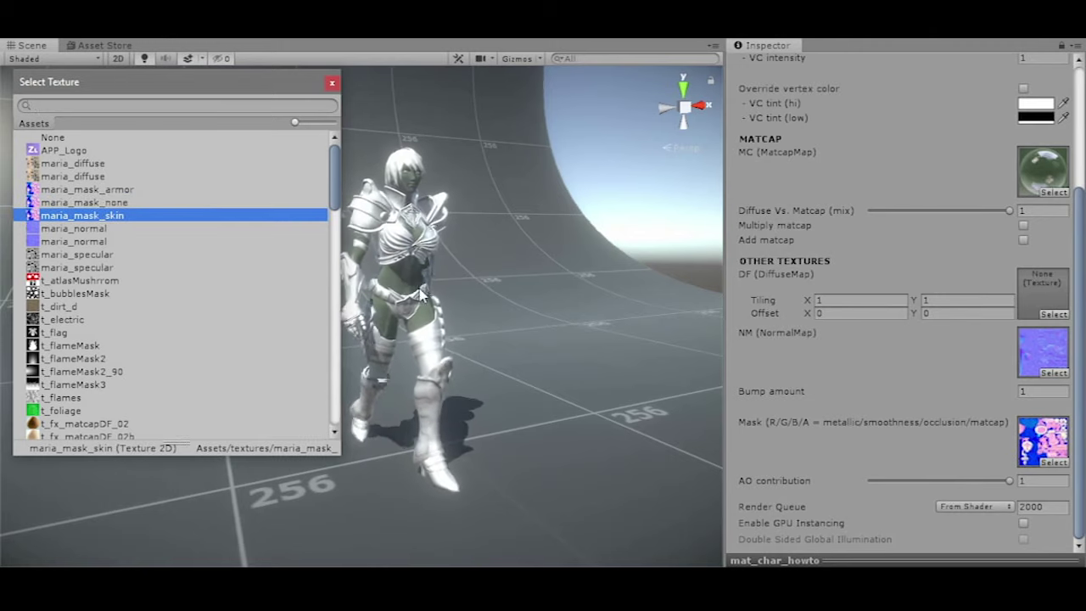
left_click(133, 191)
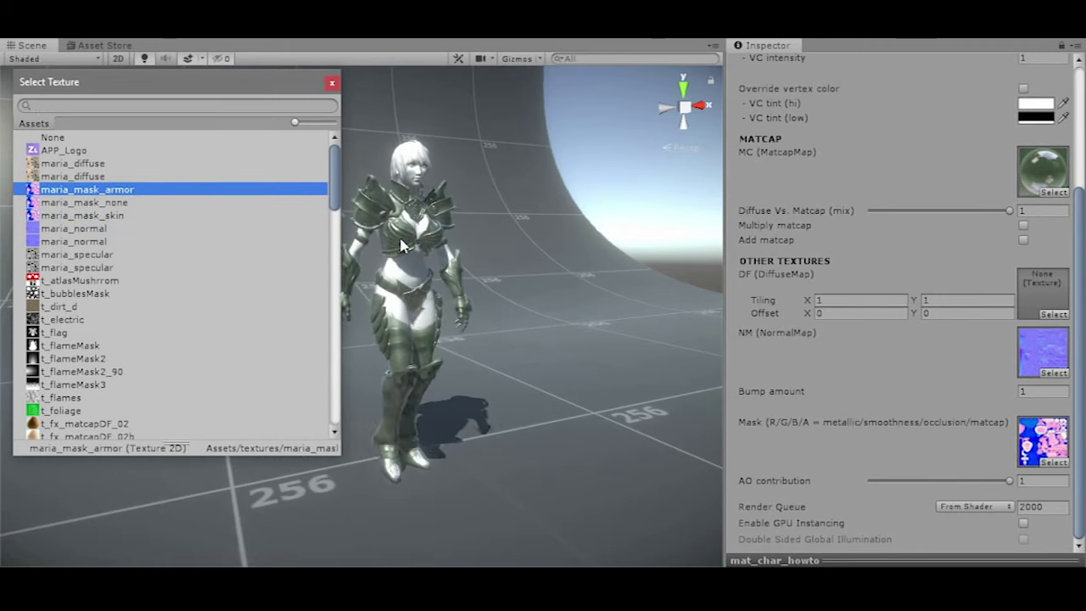
left_click(110, 216)
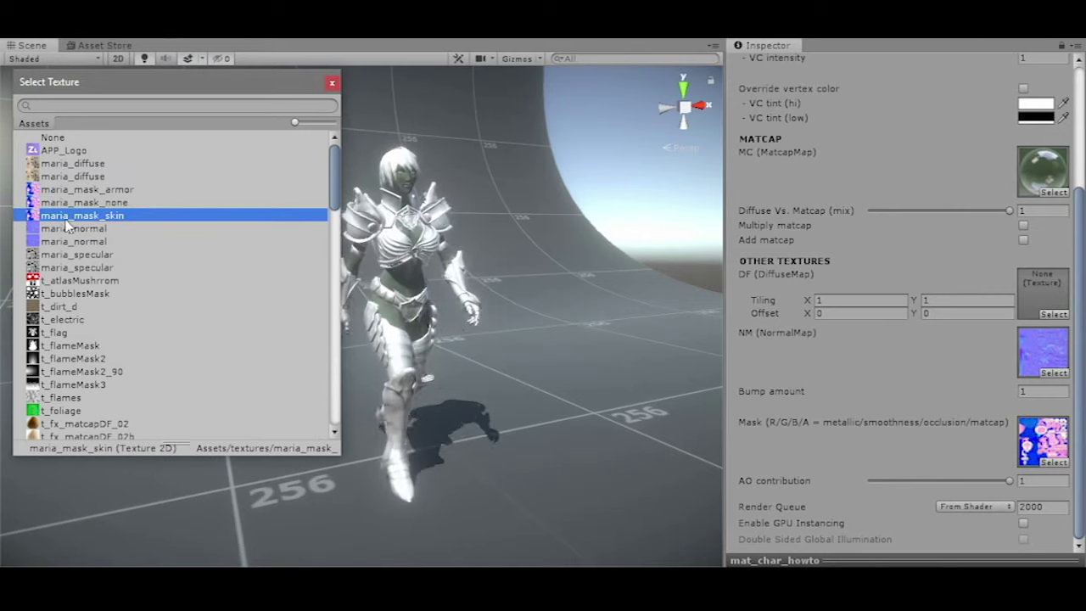
left_click(120, 190)
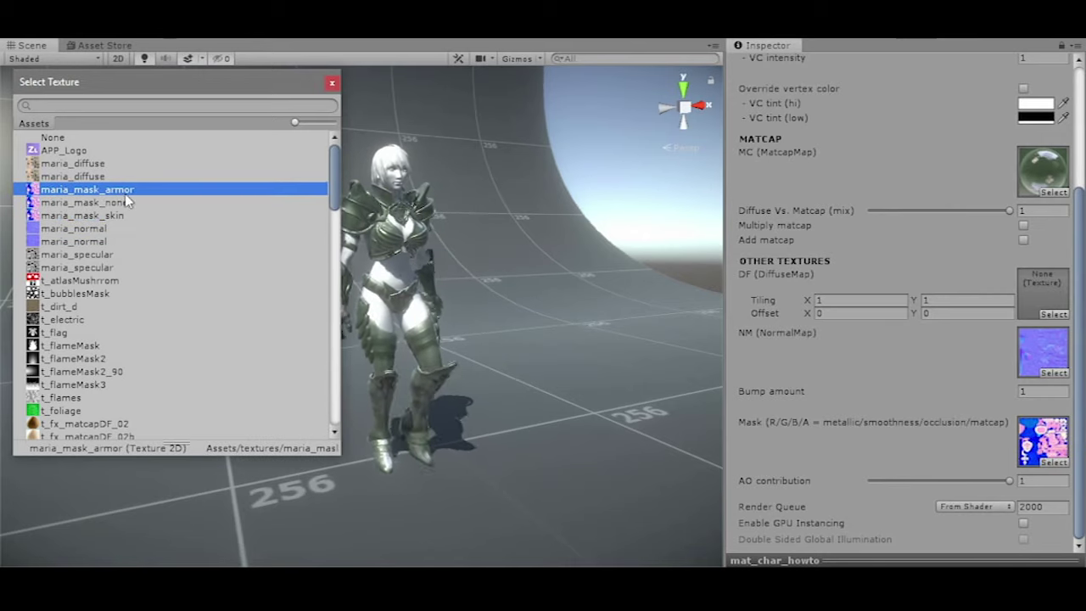
double_click(120, 190)
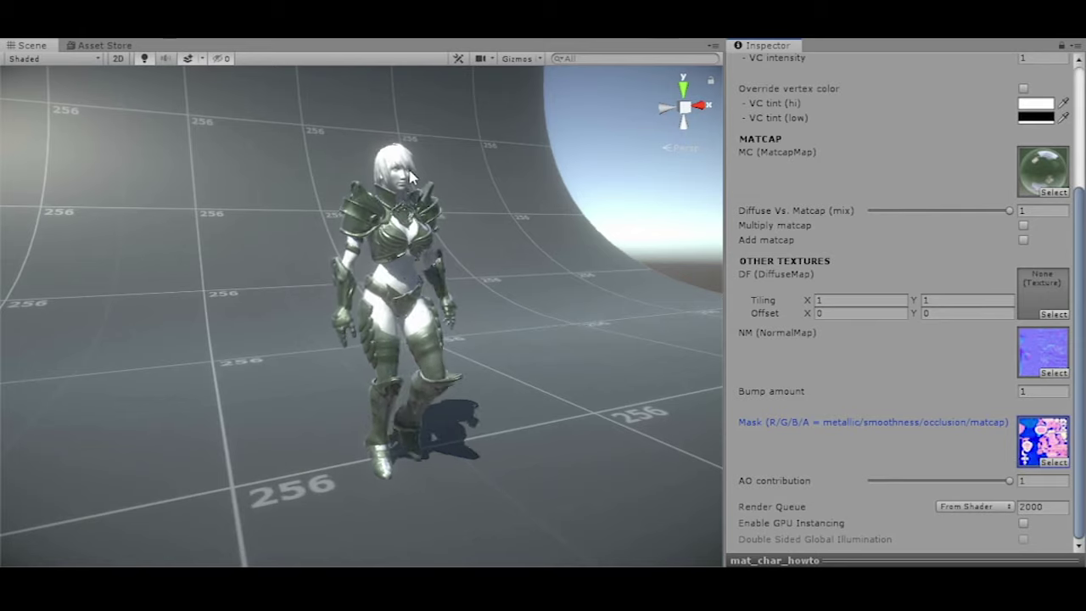
Assign maria_diffuse as the material's diffuse map
left_click(1053, 315)
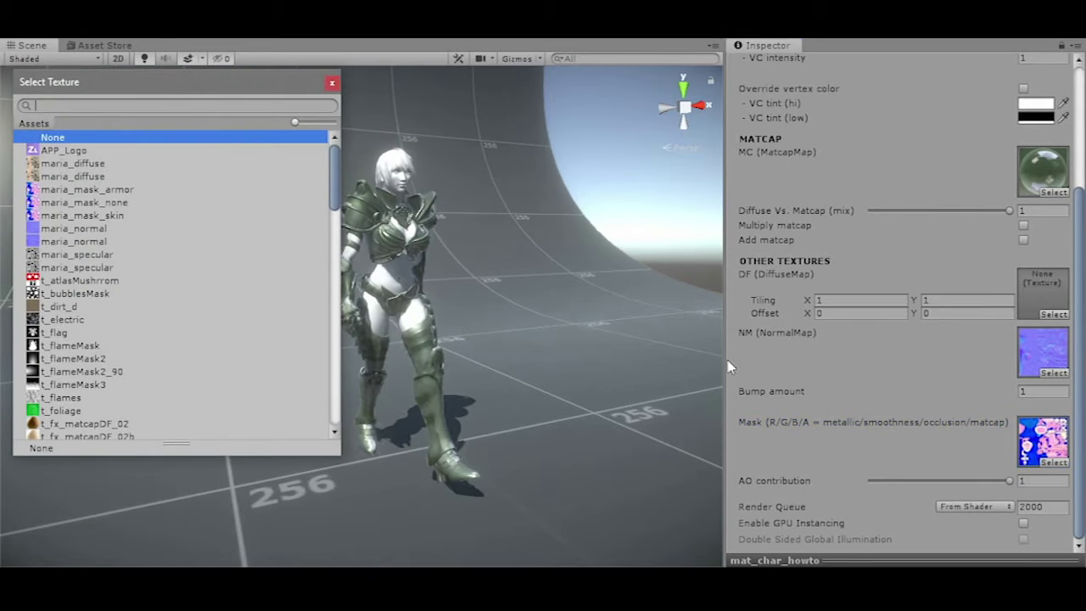
left_click(90, 163)
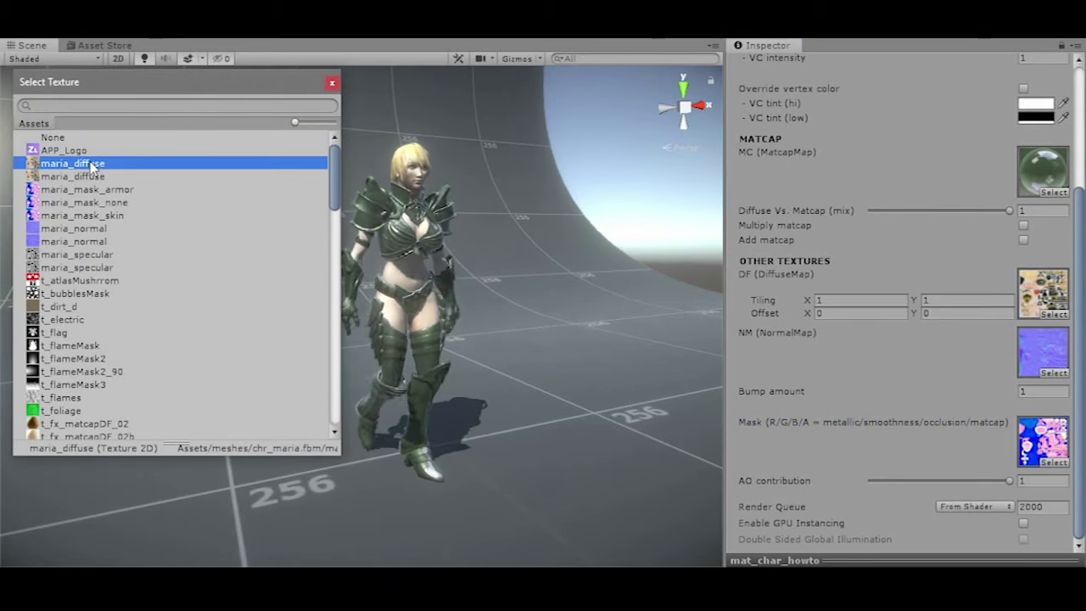
key("Return")
mouse_move(442, 273)
left_mouse_down("alt")
mouse_move(560, 297)
mouse_move(376, 327)
mouse_move(698, 327)
left_mouse_up("alt")
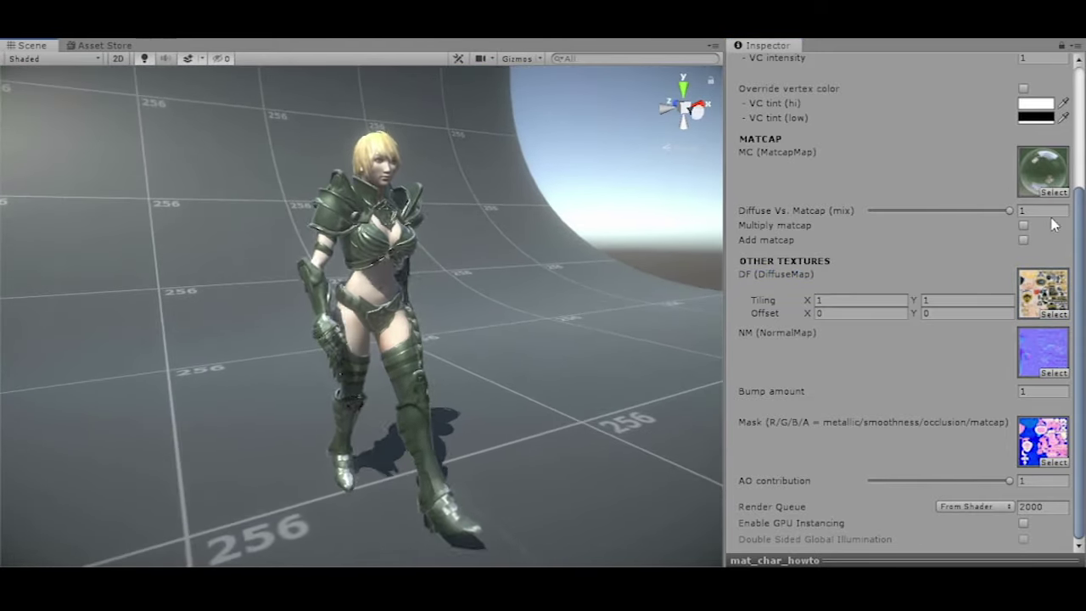
Preview full diffuse versus matcap blending, then apply the chrome t_fx_matcapSP_02 matcap
left_click(1009, 211)
left_click_drag(1005, 214, 825, 216)
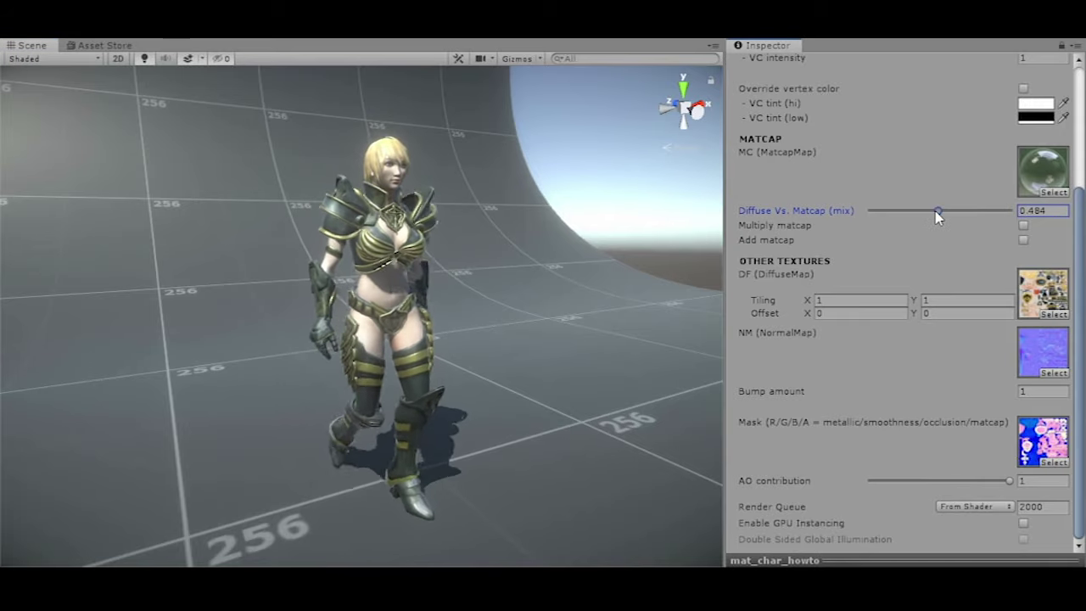
left_click_drag(365, 352, 294, 356, "alt")
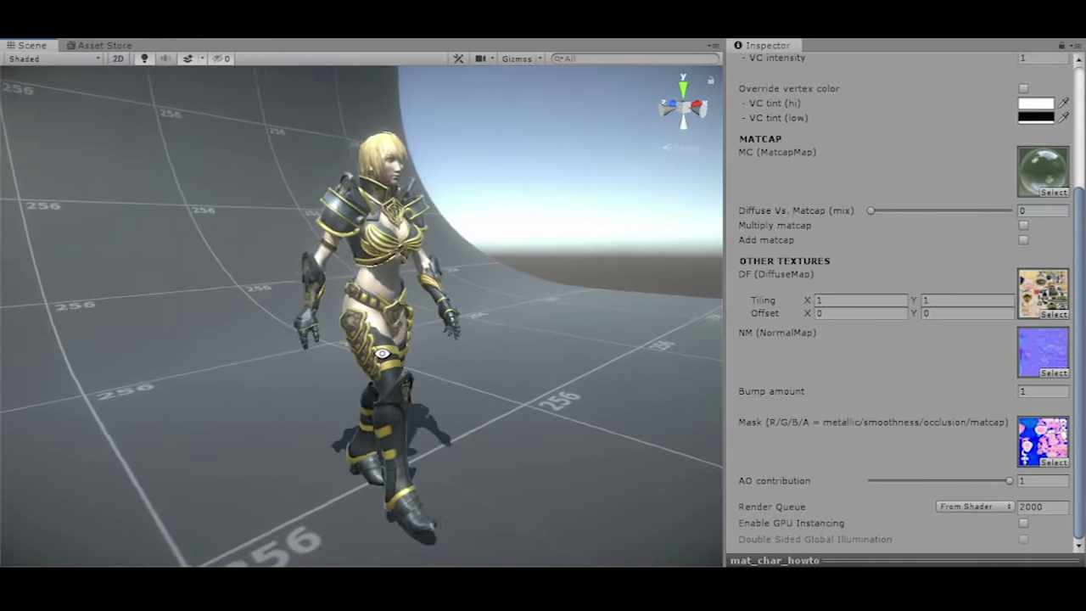
left_click_drag(898, 218, 1059, 214)
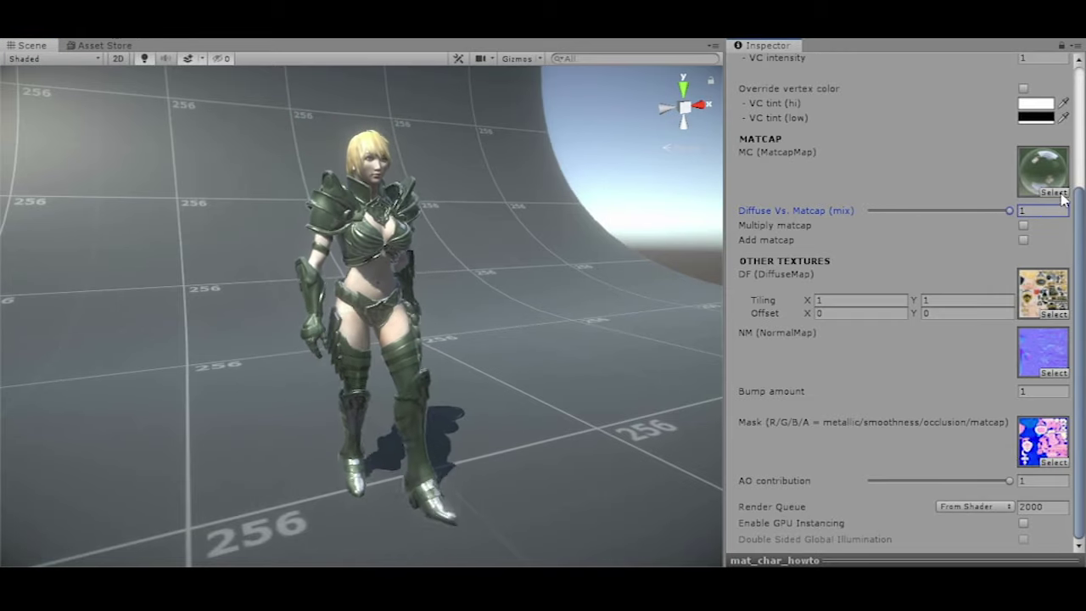
left_click(1055, 192)
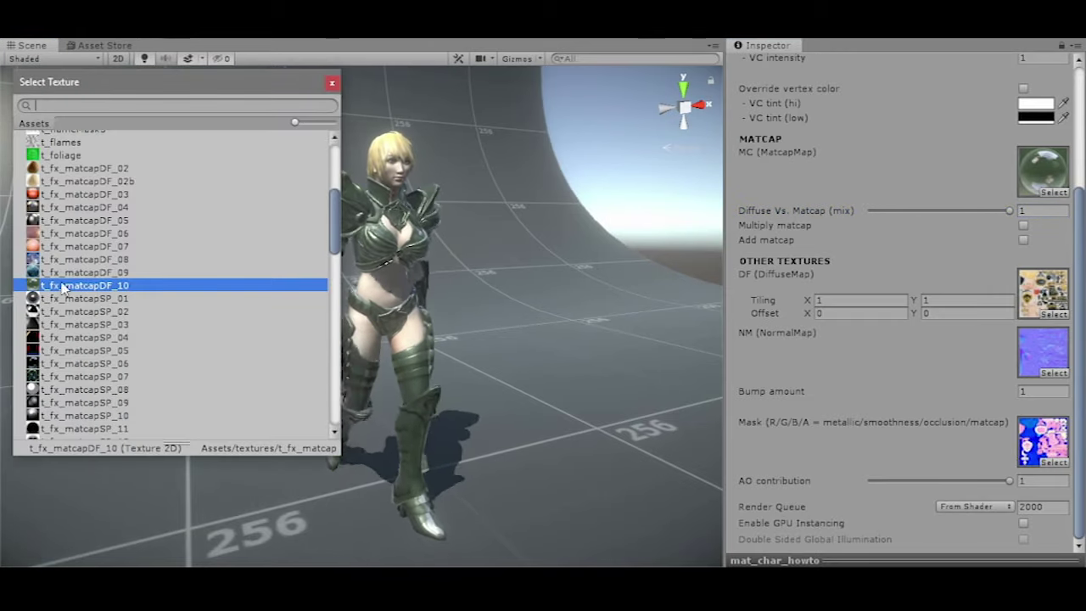
double_click(58, 314)
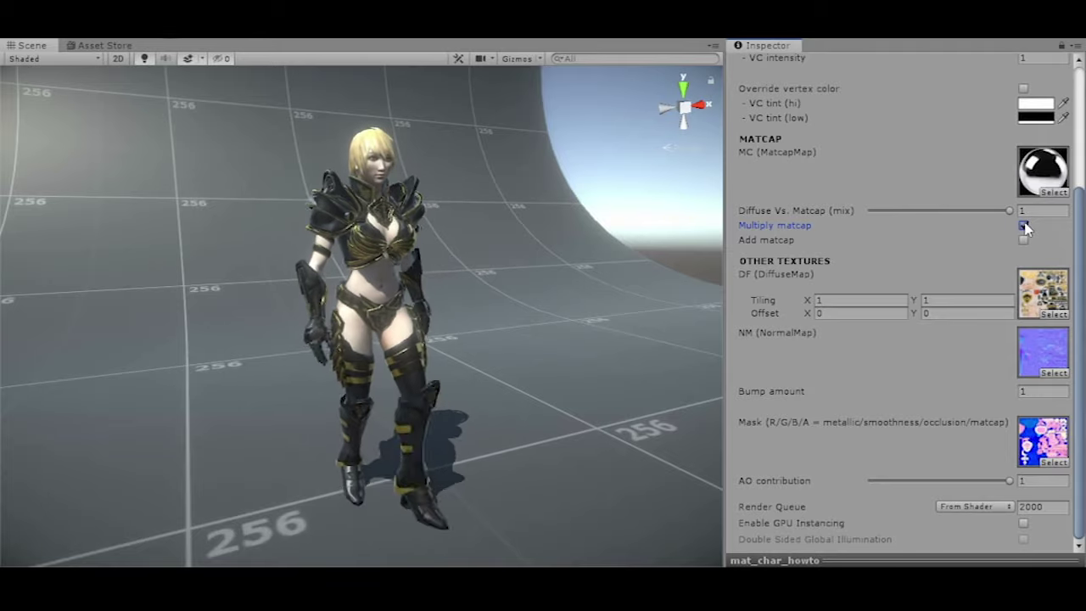
Orbit around both sides of the character to inspect the chrome-on-gold armour
left_click_drag(498, 304, 663, 271, "alt")
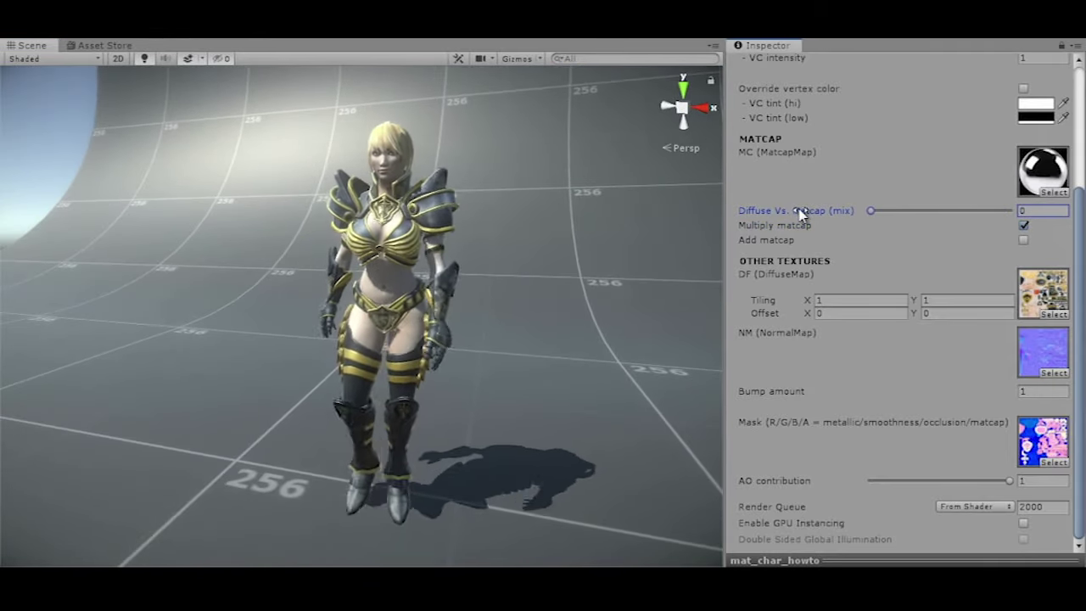
mouse_move(451, 303)
left_mouse_down("alt")
mouse_move(668, 288)
mouse_move(655, 328)
left_mouse_up("alt")
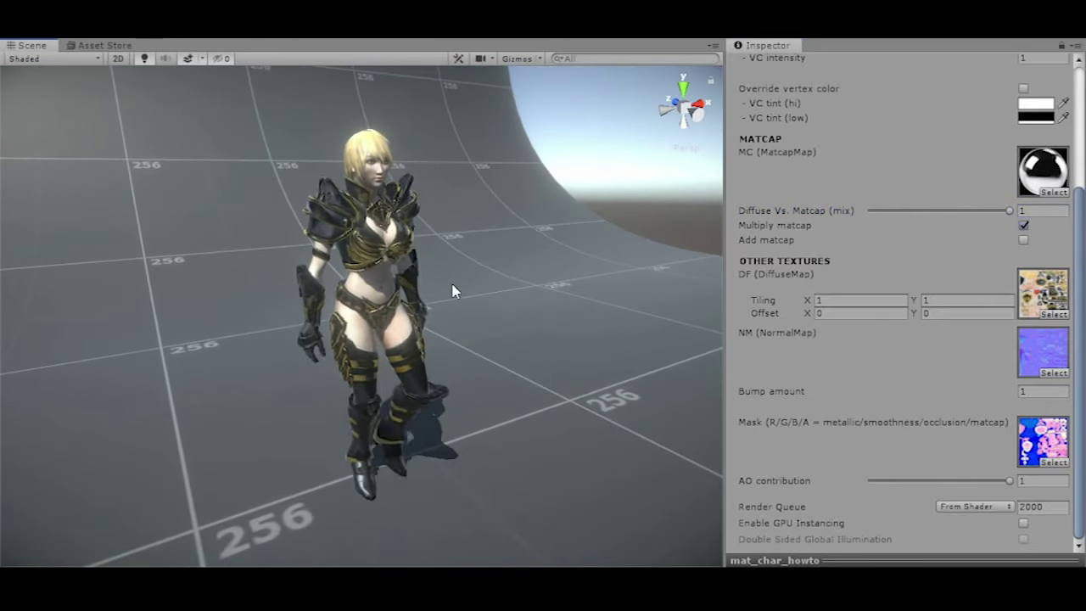
scroll(452, 291, "up", 2)
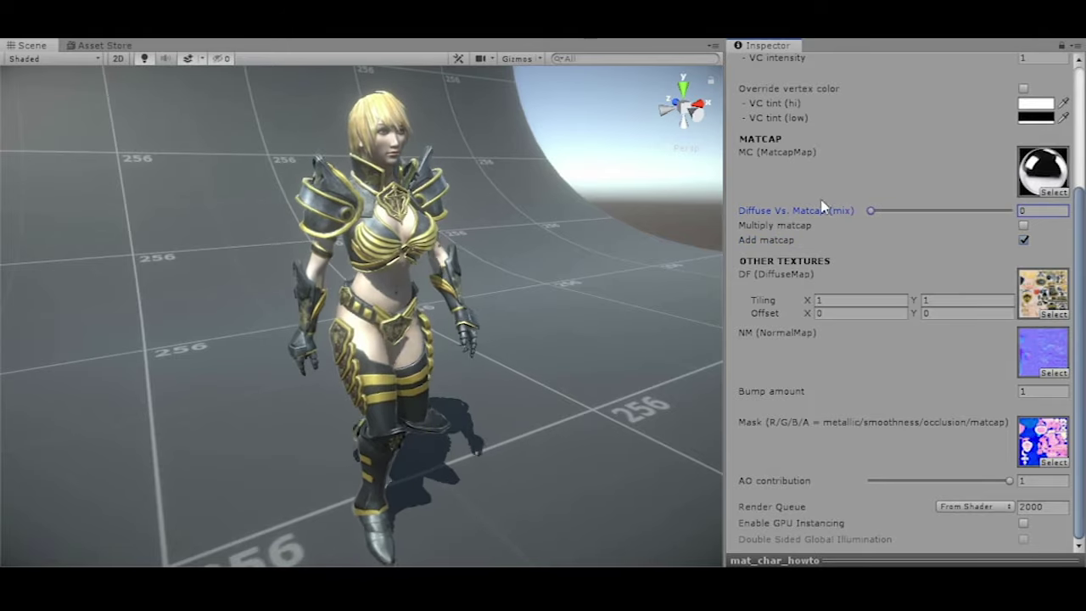
Try t_fx_matcapSP_11 and then t_fx_shadow as the material's matcap
left_click(1056, 193)
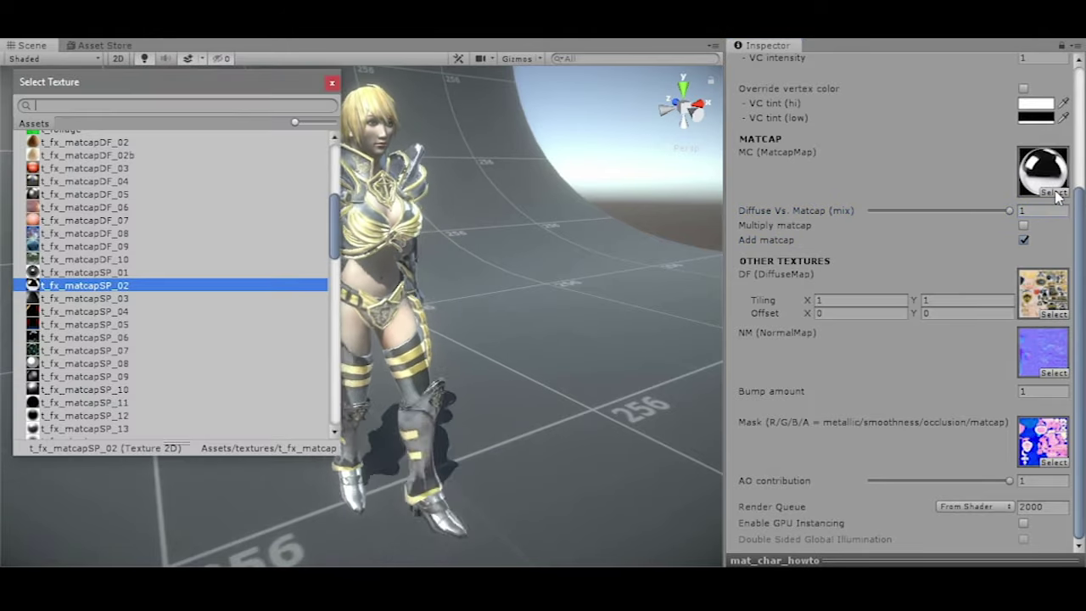
scroll(125, 252, "down", 3)
left_click(61, 303)
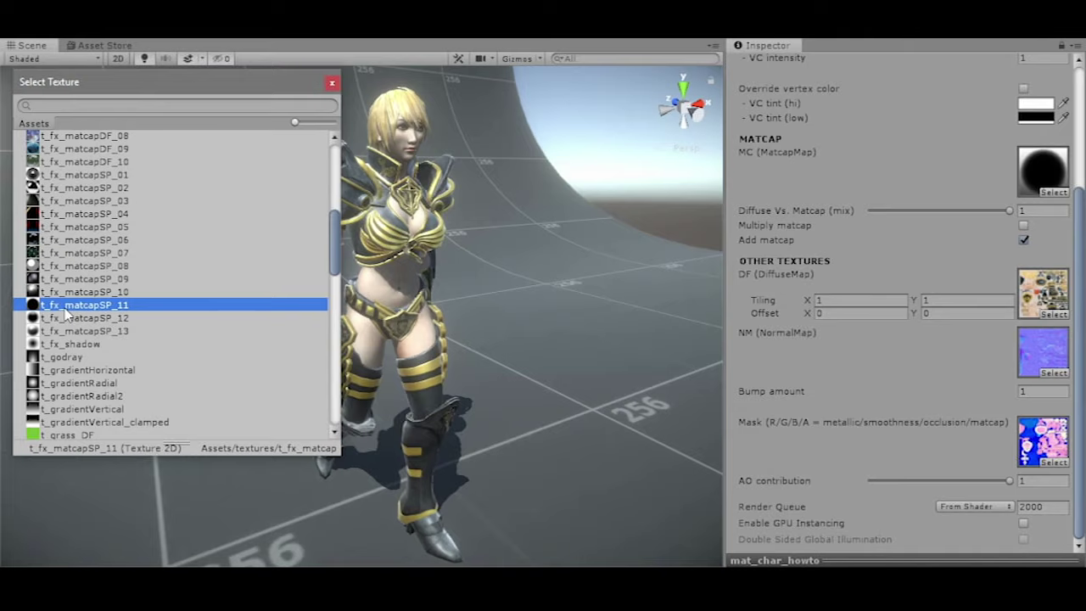
double_click(61, 303)
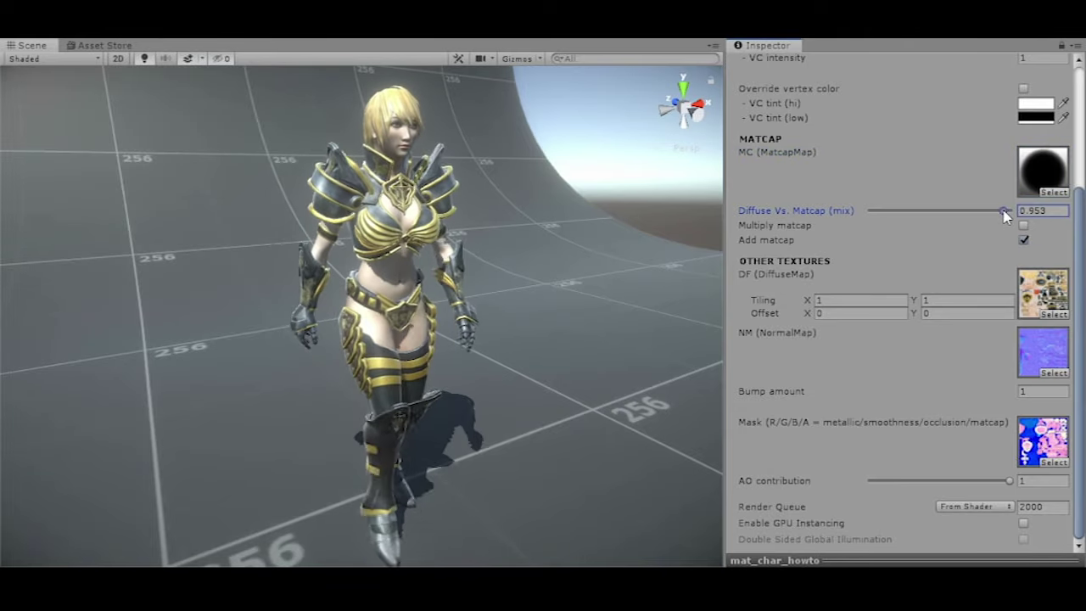
left_click(1053, 191)
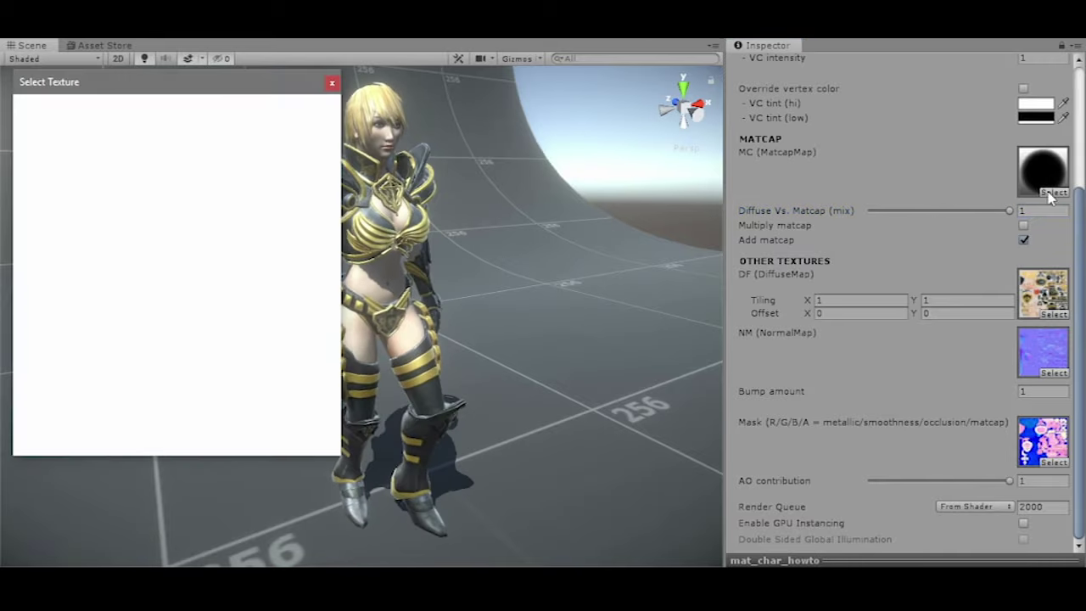
left_click(51, 325)
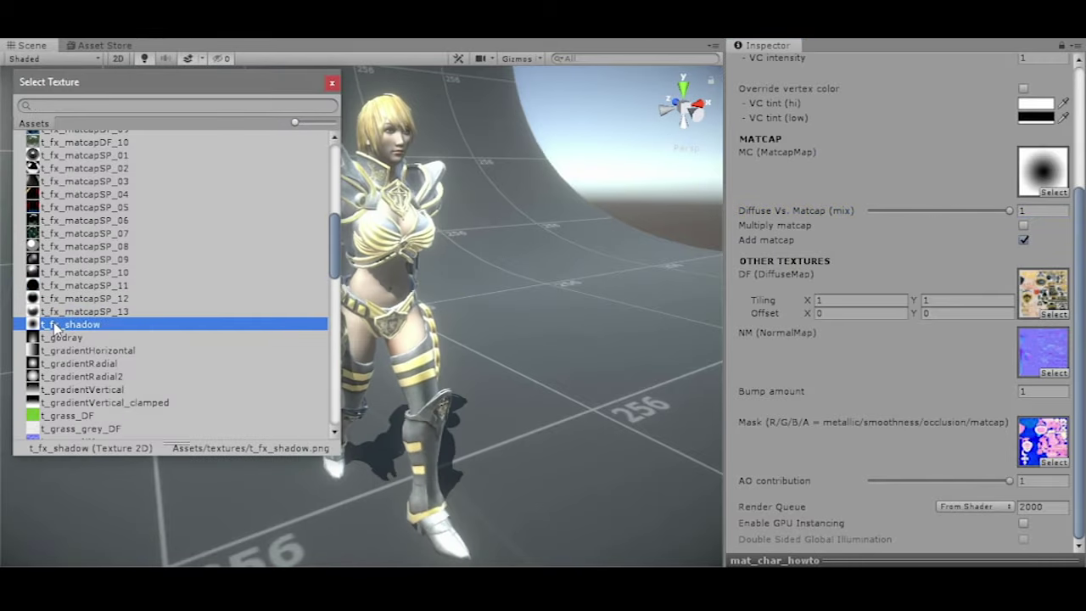
double_click(51, 325)
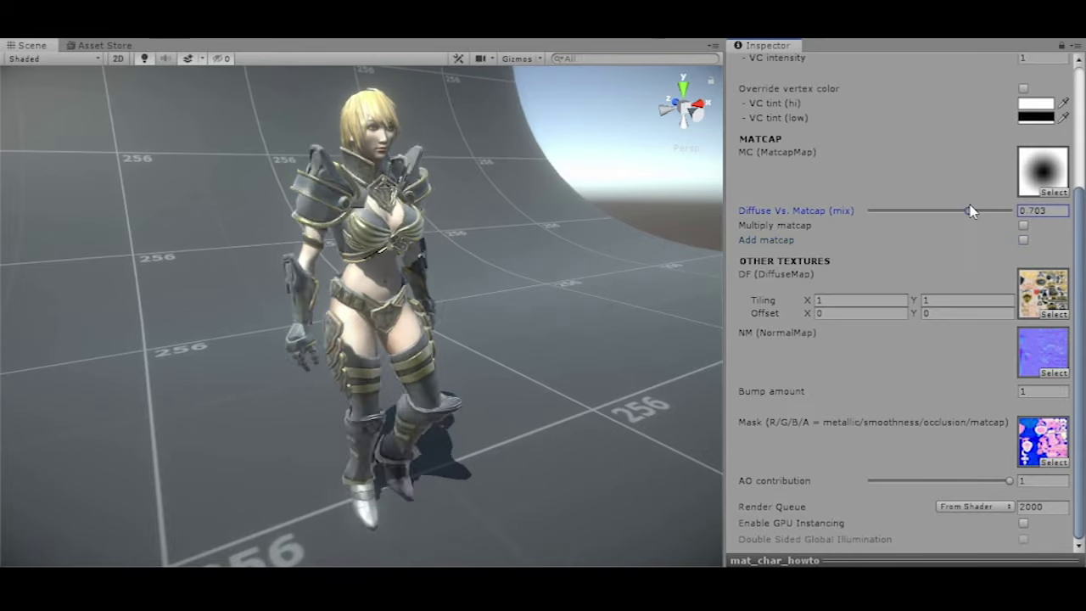
Apply t_fx_matcapSP_08 as the matcap and orbit to face the character
left_click(1052, 193)
scroll(179, 232, "up", 2)
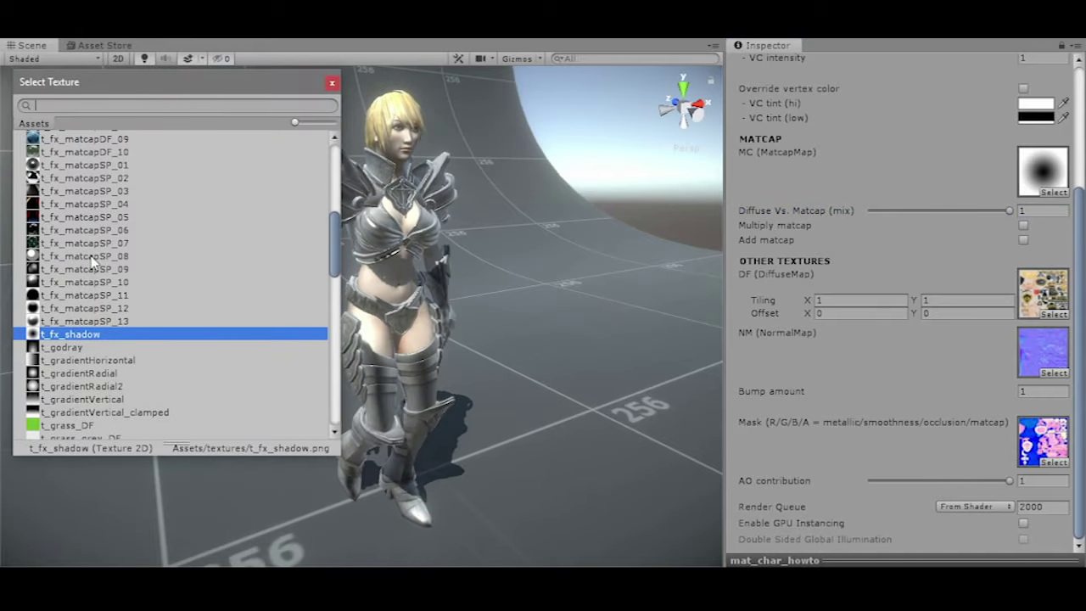
left_click(72, 269)
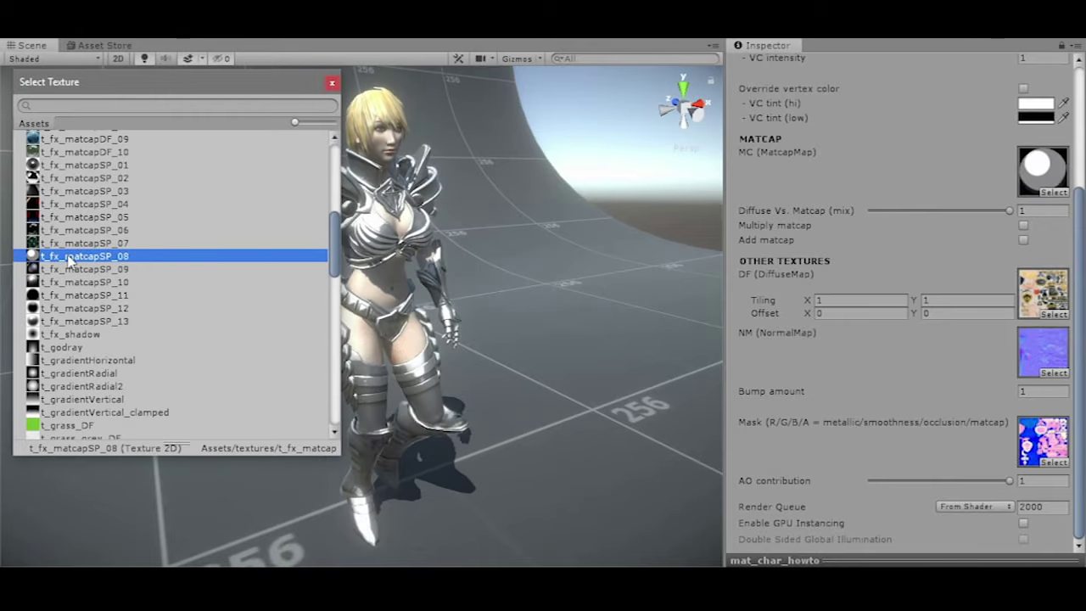
double_click(72, 268)
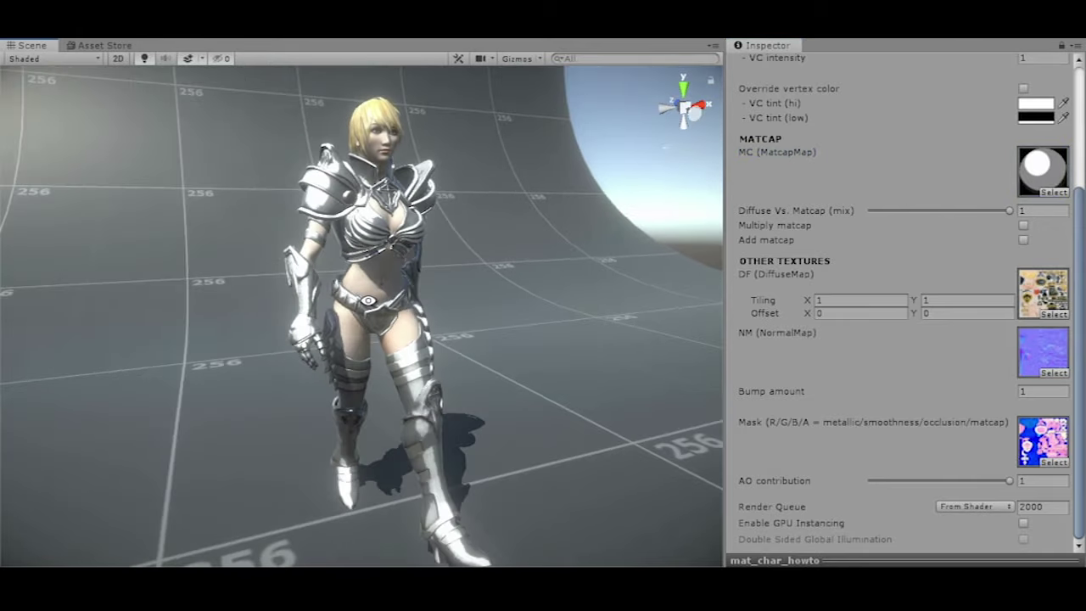
left_click_drag(475, 299, 399, 292, "alt")
Enable Use vertex color and Override vertex color on the material
scroll(977, 187, "up", 5)
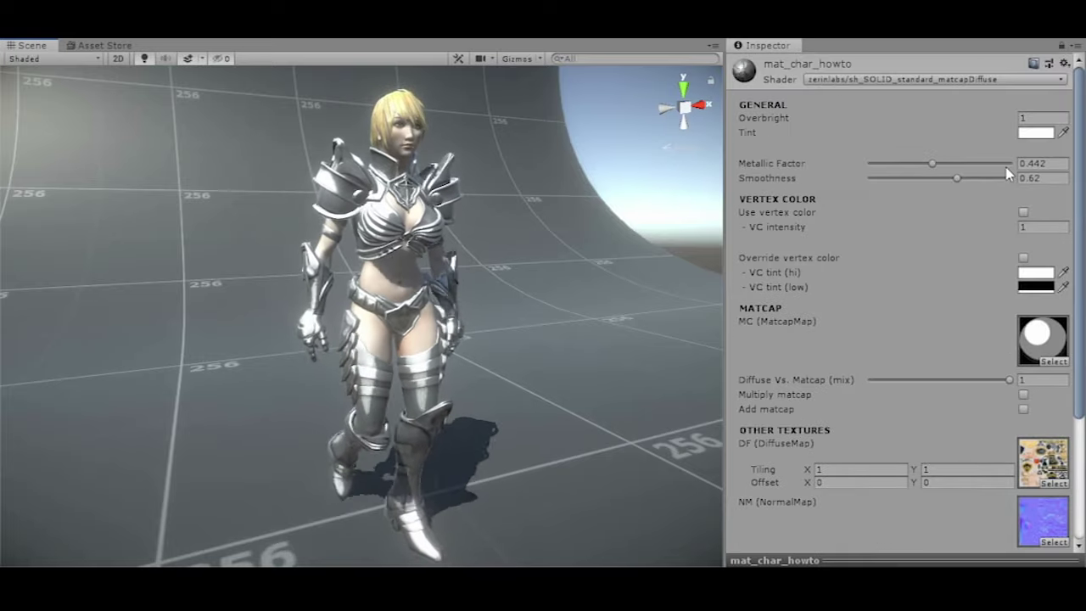
left_click(1024, 212)
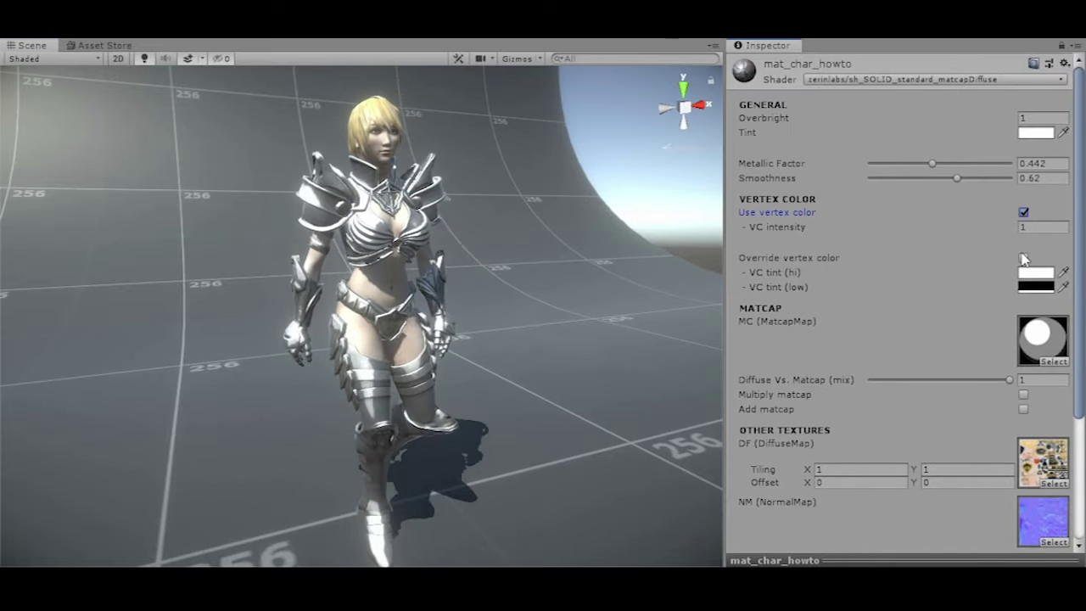
left_click(1024, 257)
Set VC tint (hi) to red FF0000, then switch the vertex colour override off
left_click(1033, 273)
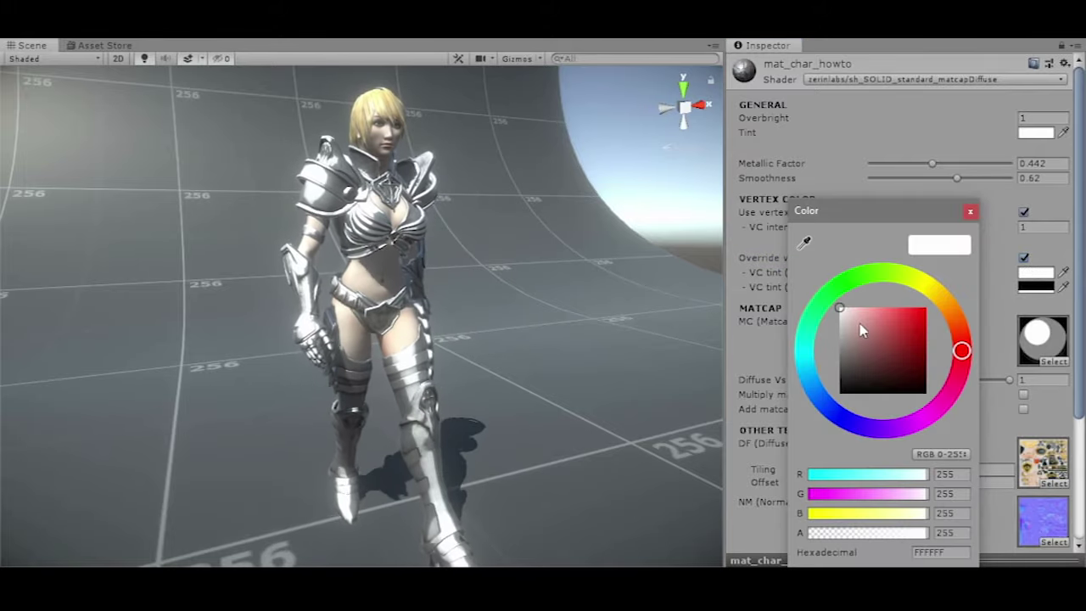
left_click_drag(840, 308, 963, 301)
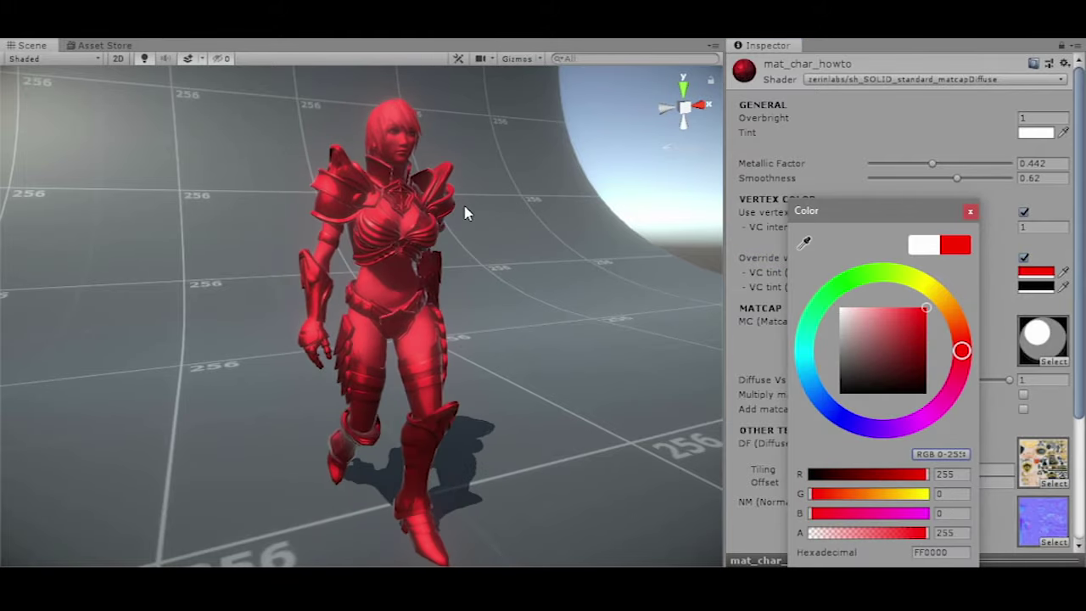
left_click(853, 387)
mouse_move(849, 397)
left_mouse_down()
mouse_move(942, 305)
mouse_move(923, 316)
left_mouse_up()
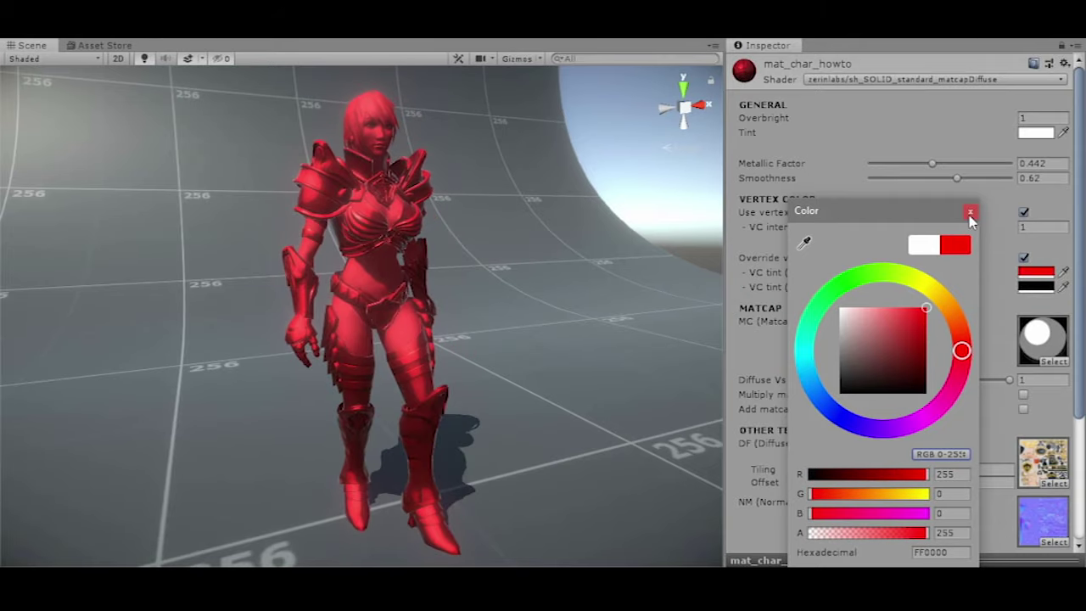
left_click(970, 211)
left_click(1023, 257)
Turn vertex colour off and tint the material gold FBAE10
left_click(1023, 212)
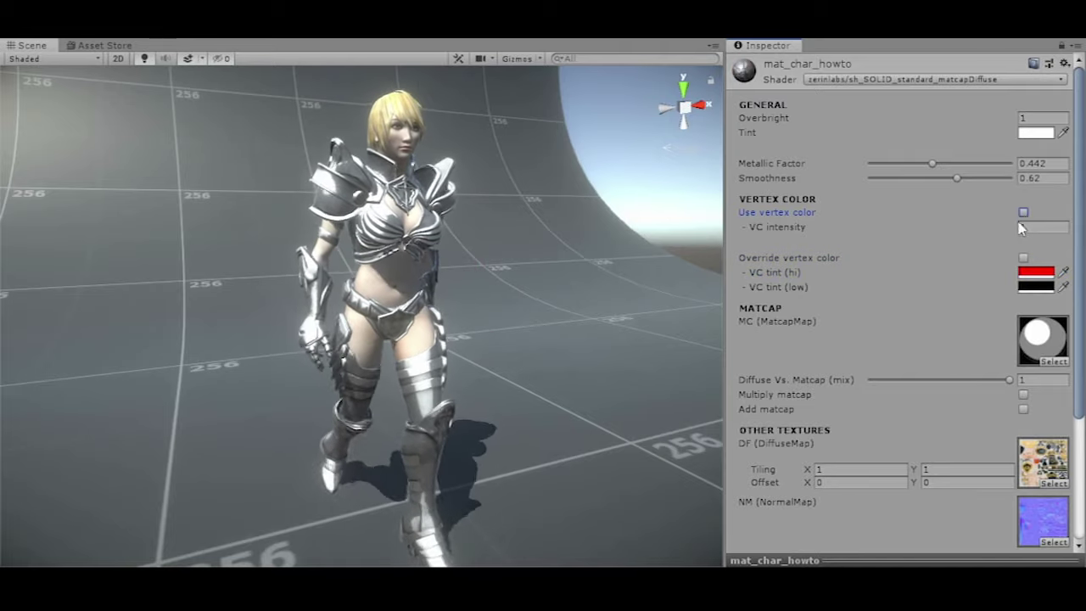
left_click(1035, 133)
left_click_drag(861, 323, 933, 307)
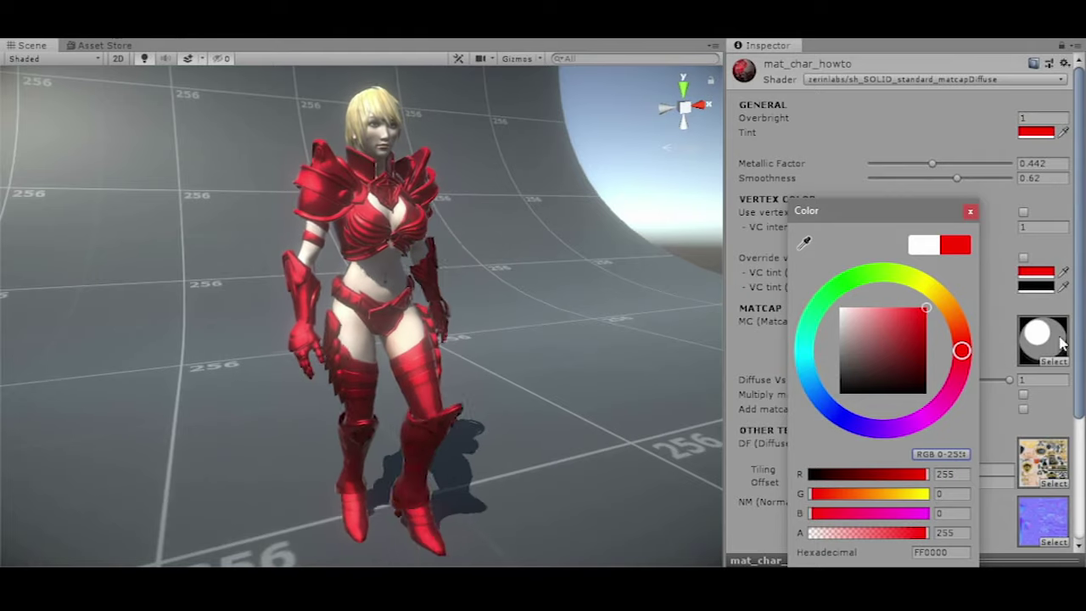
left_click_drag(962, 351, 955, 320)
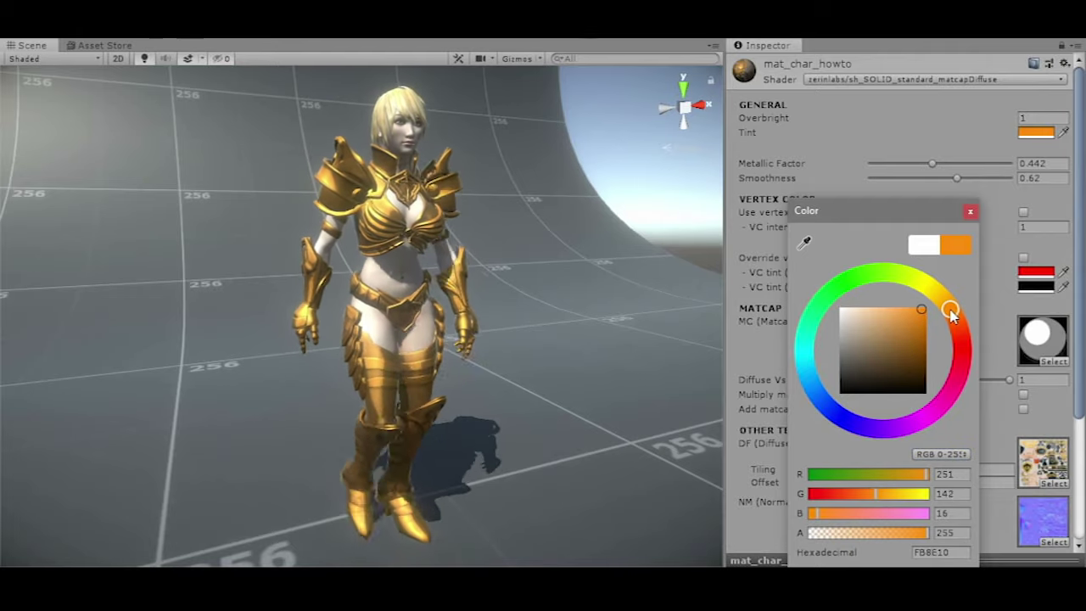
left_click(970, 211)
left_click(1044, 362)
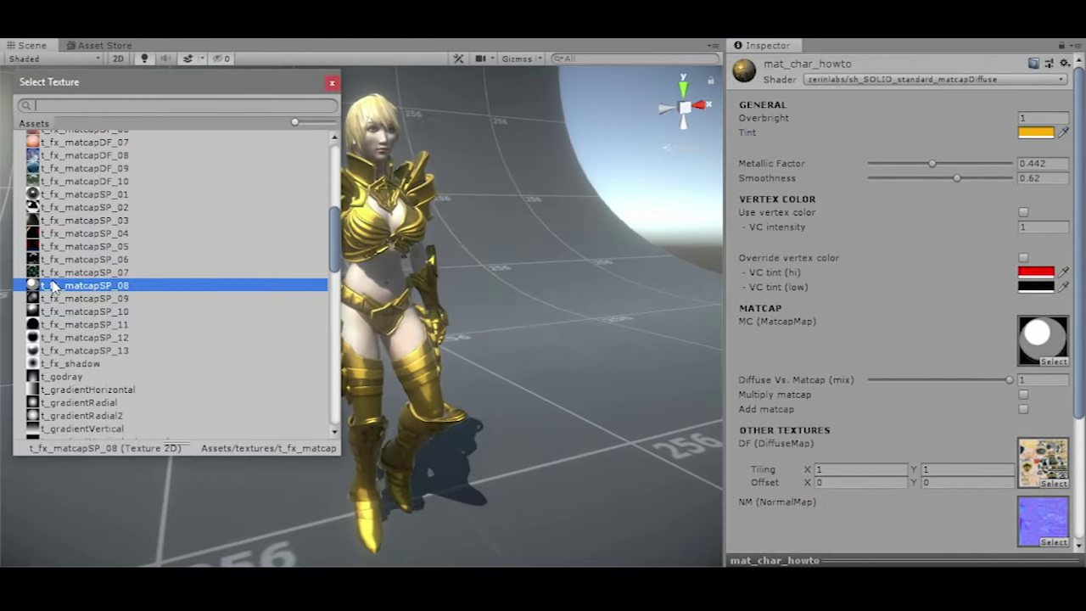
Assign t_fx_matcapSP_03 as the matcap texture and orbit the scene to inspect the chrome armour
left_click(60, 221)
key("Return")
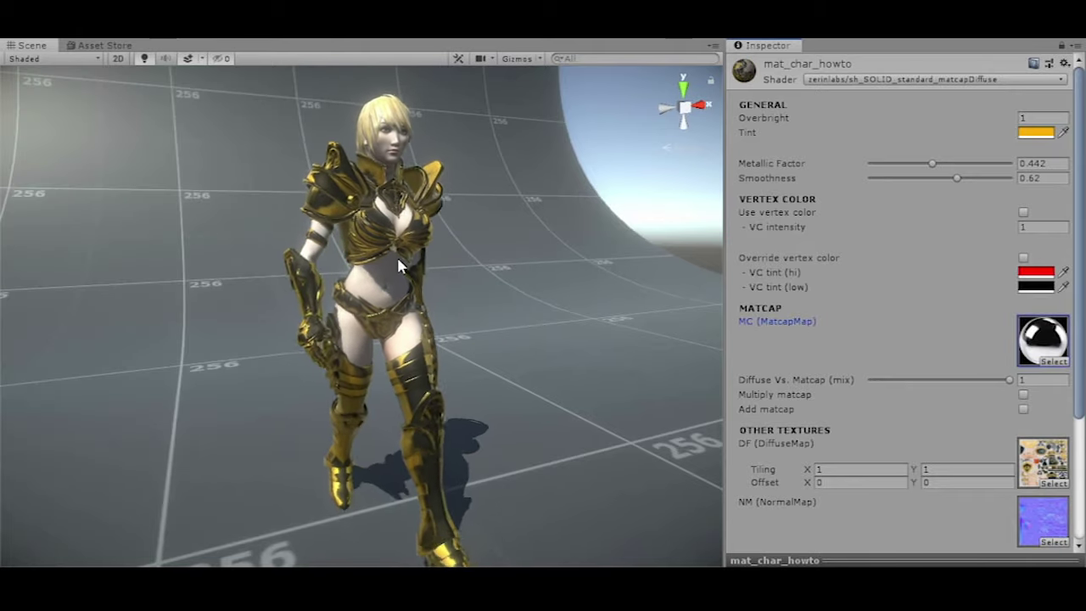
mouse_move(394, 301)
left_mouse_down("alt")
mouse_move(247, 323)
mouse_move(617, 312)
mouse_move(594, 331)
left_mouse_up("alt")
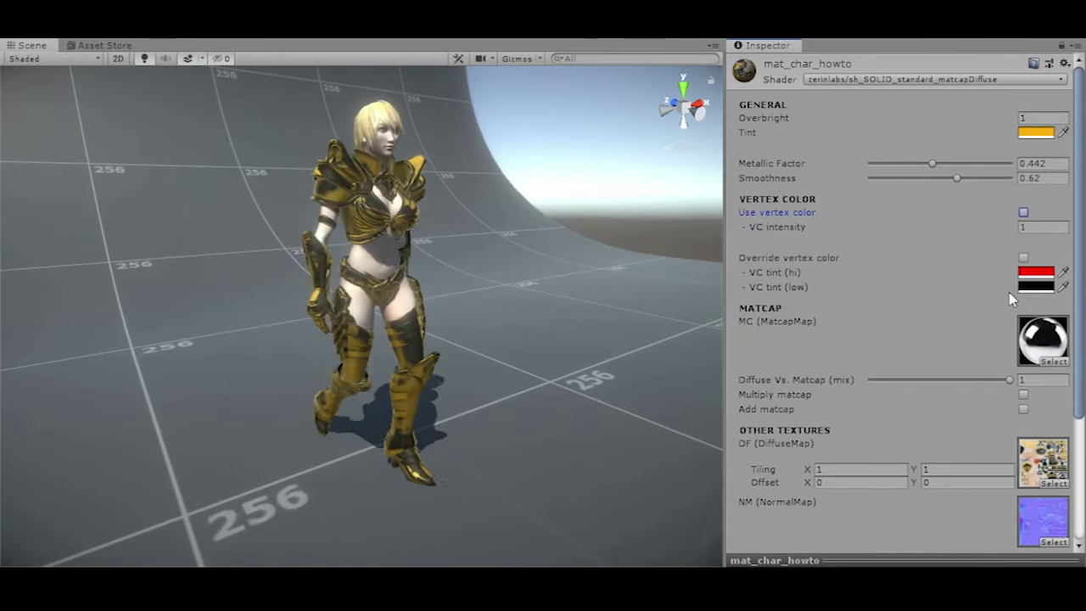
scroll(1010, 299, "down", 4)
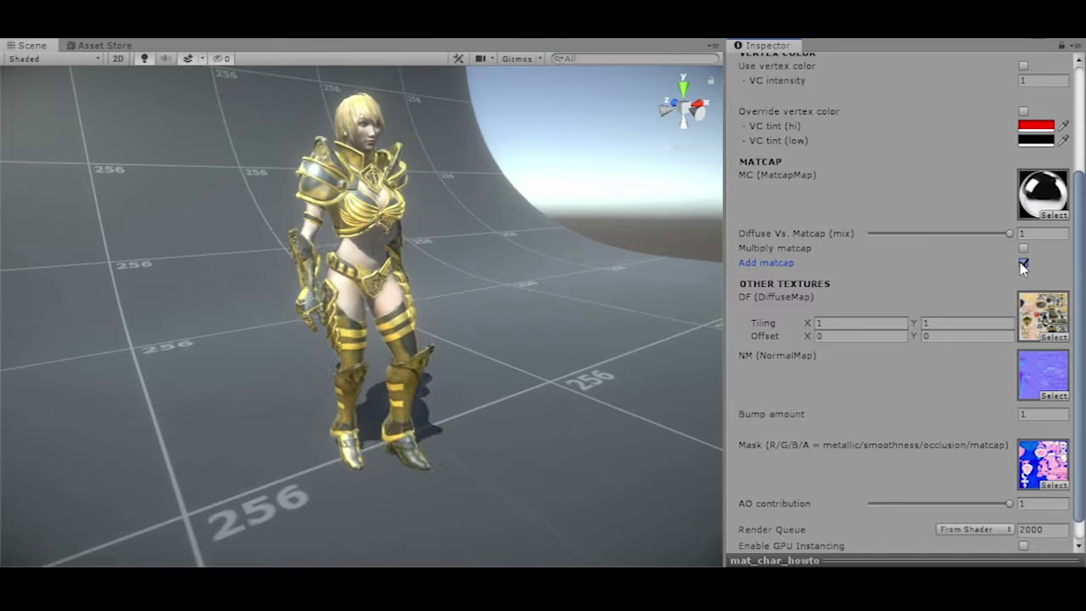
right_click_drag(392, 183, 458, 224)
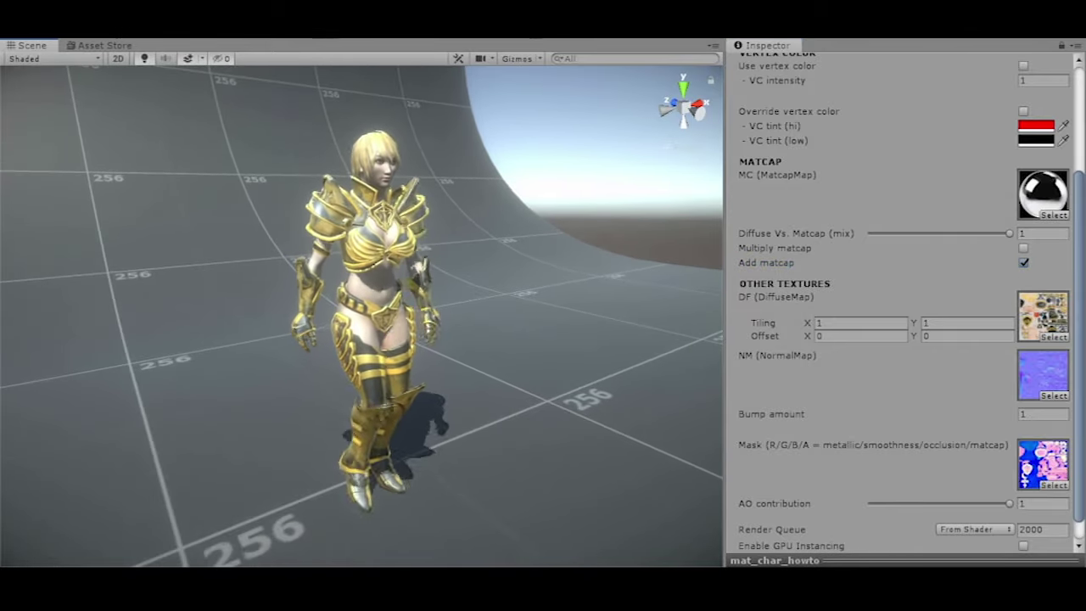
left_click(1023, 248)
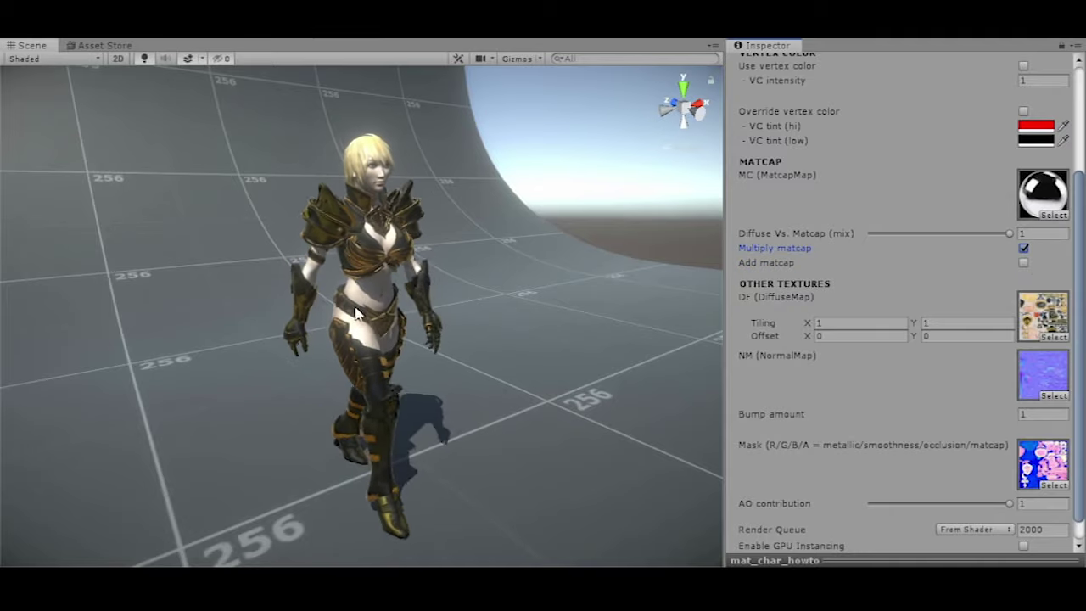
left_click_drag(357, 314, 340, 308, "alt")
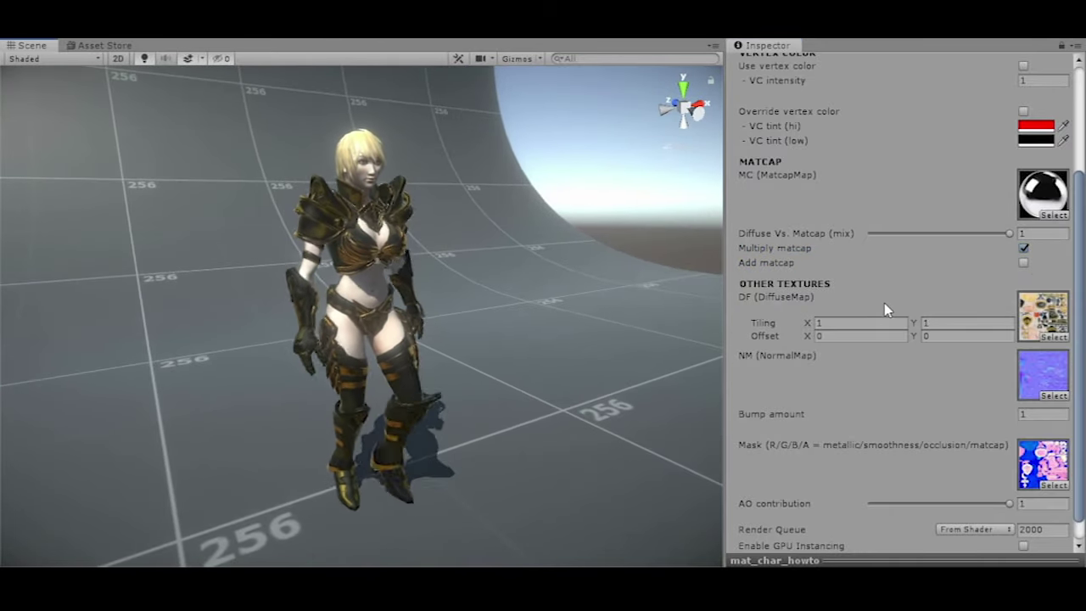
left_click(1024, 249)
left_click_drag(355, 365, 429, 348, "alt")
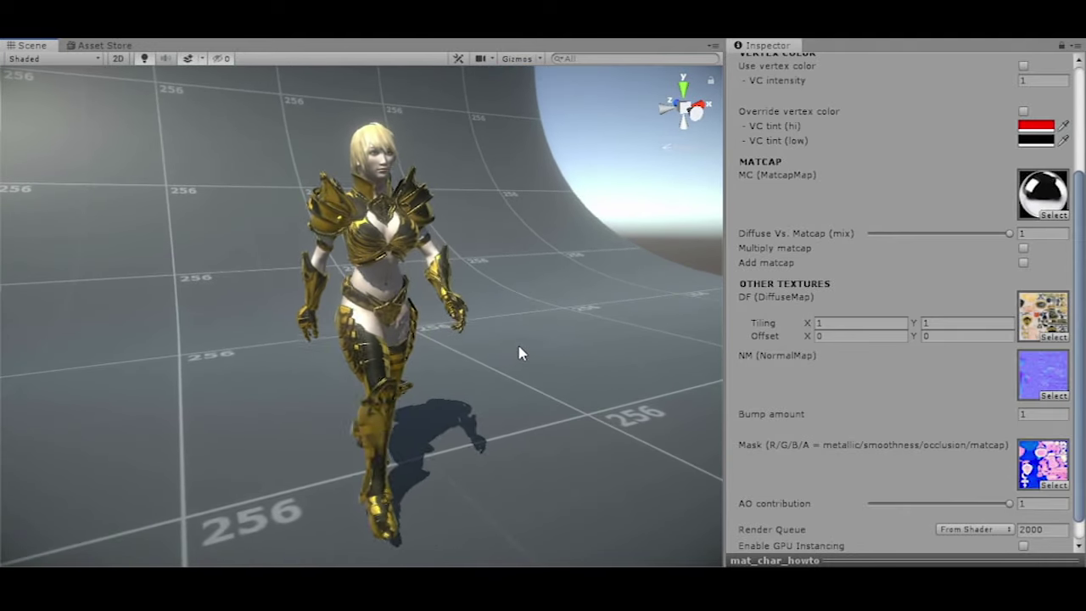
scroll(406, 203, "up", 2)
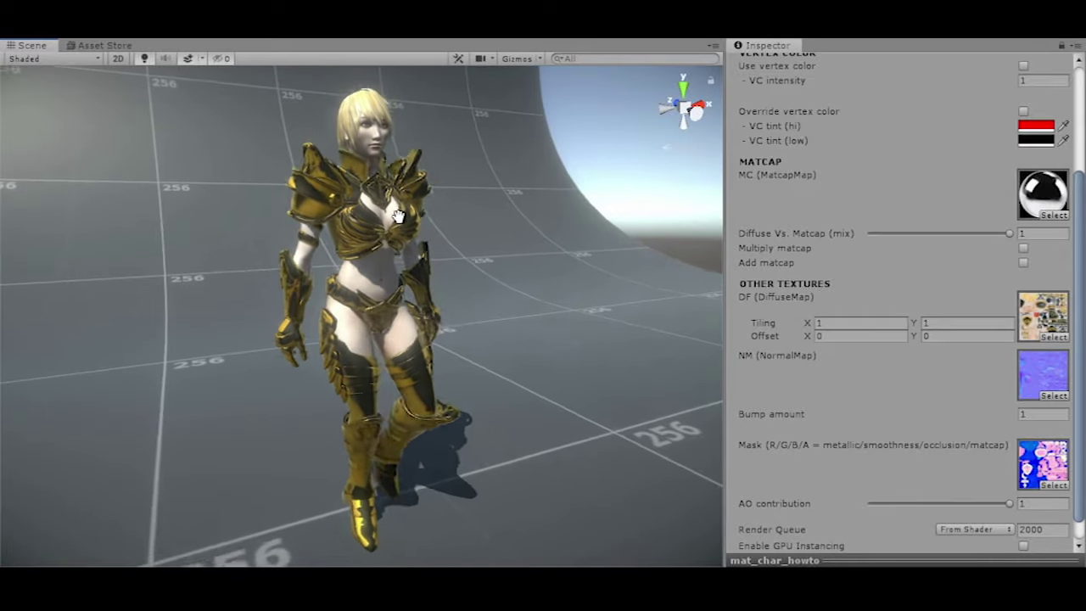
scroll(409, 229, "up", 2)
scroll(414, 254, "up", 2)
scroll(418, 283, "up", 2)
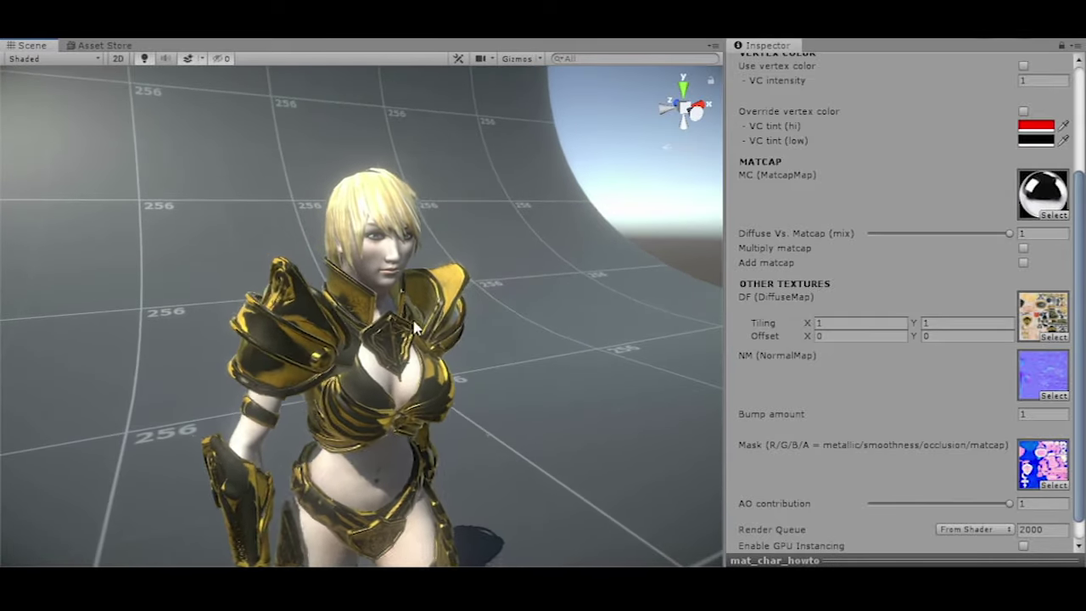
scroll(412, 310, "up", 3)
scroll(399, 343, "down", 3)
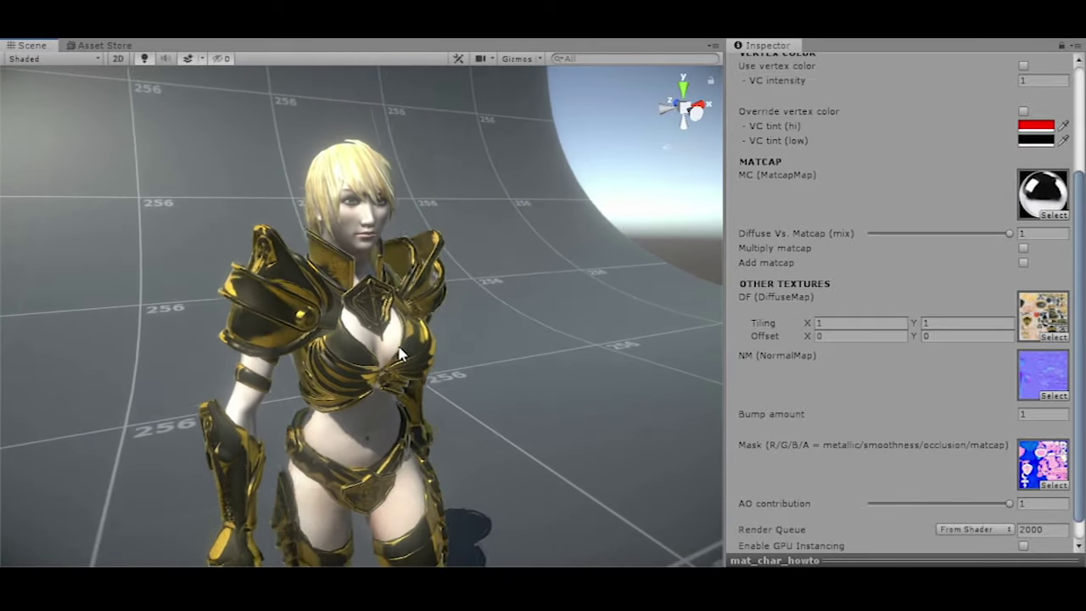
mouse_move(400, 355)
left_mouse_down("alt")
mouse_move(353, 334)
mouse_move(1060, 339)
mouse_move(513, 302)
left_mouse_up("alt")
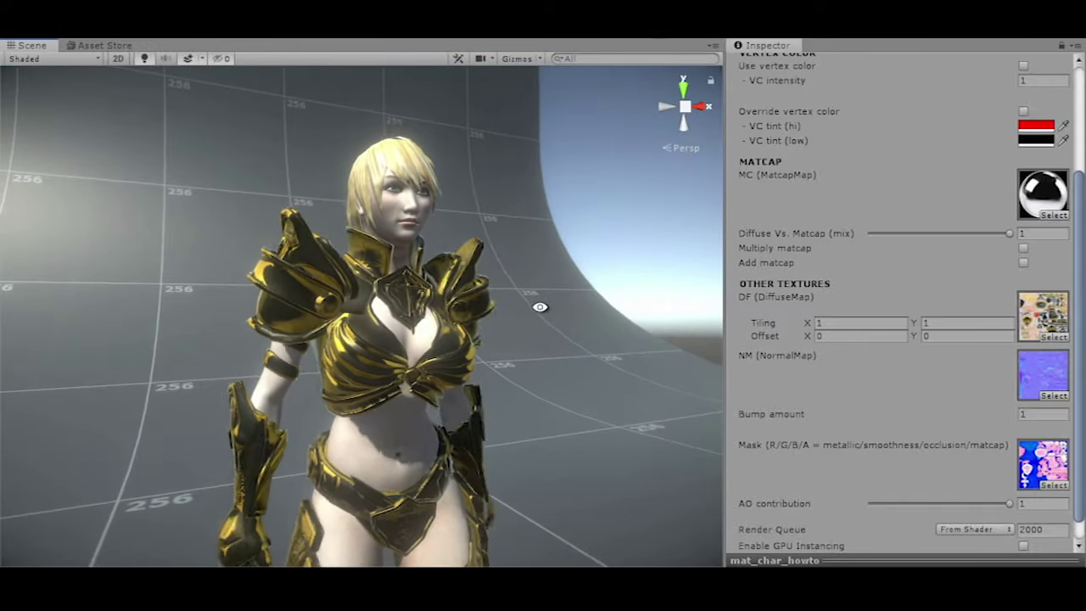
scroll(523, 339, "down", 5)
middle_click_drag(460, 366, 426, 339)
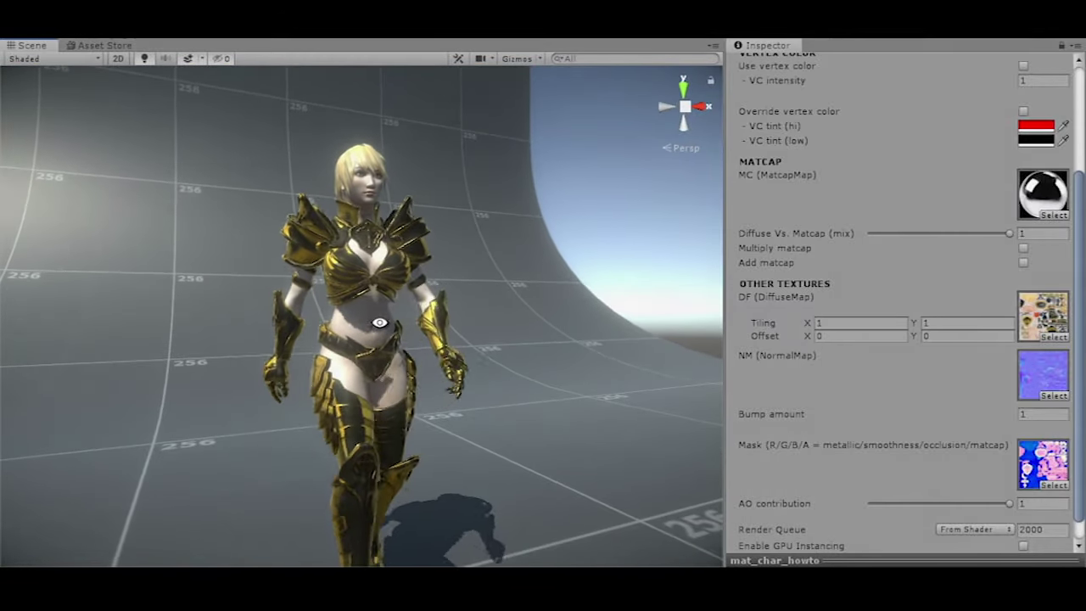